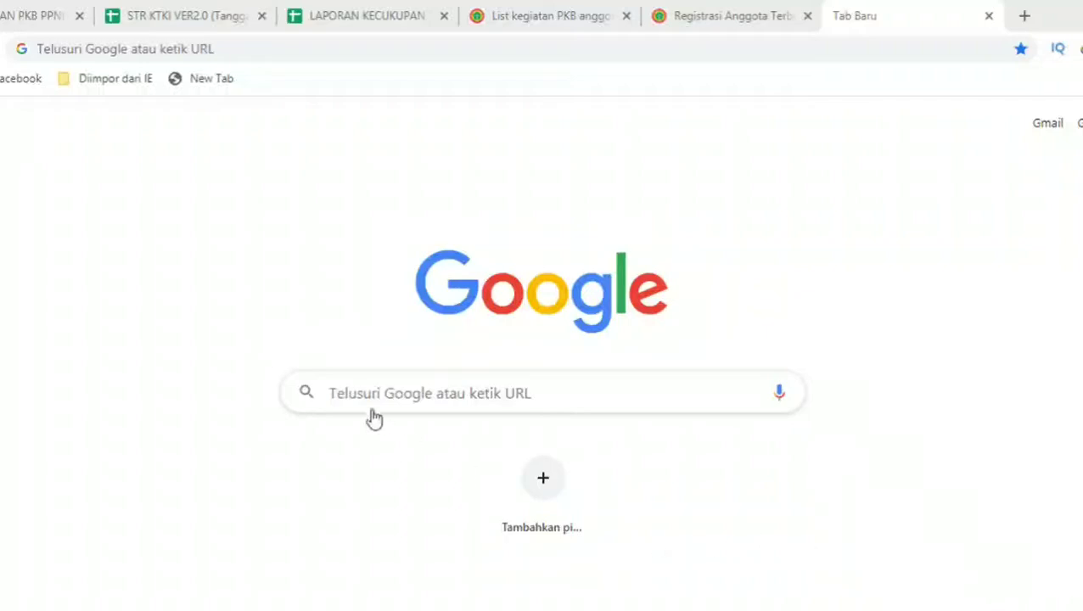
Search Google for 'ktki', take the KTKI login suggestion, and open the STR Online ver 2.0 result
left_click(370, 389)
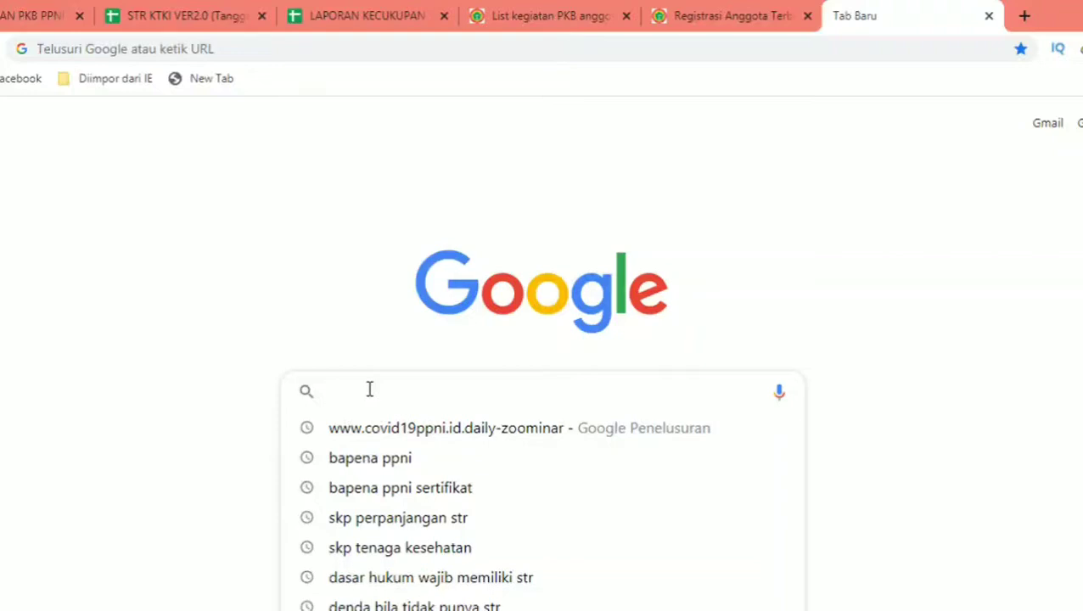
type("ktki")
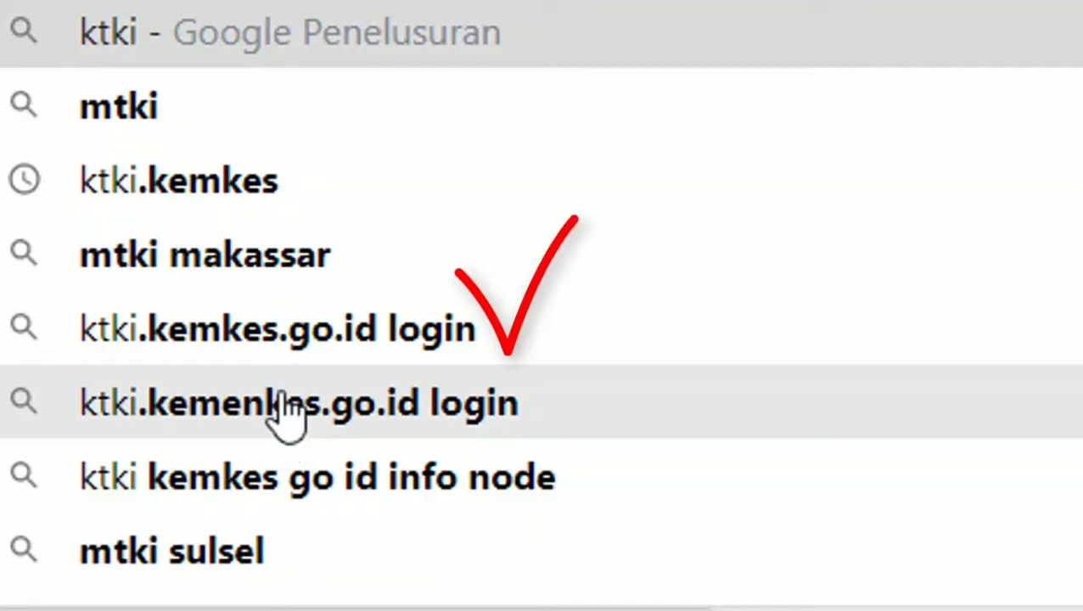
left_click(291, 333)
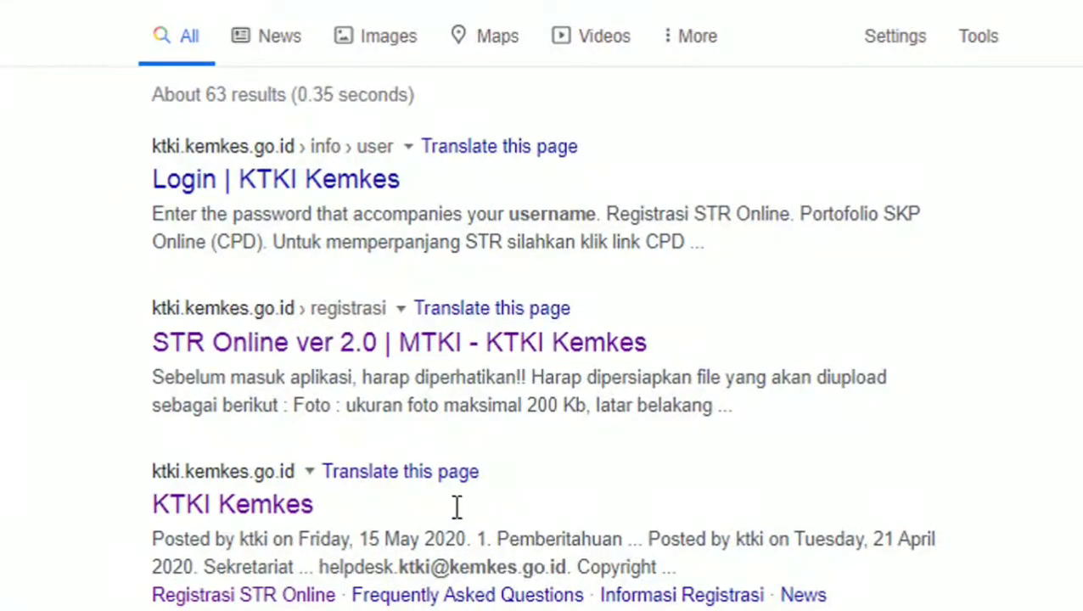
left_click(255, 349)
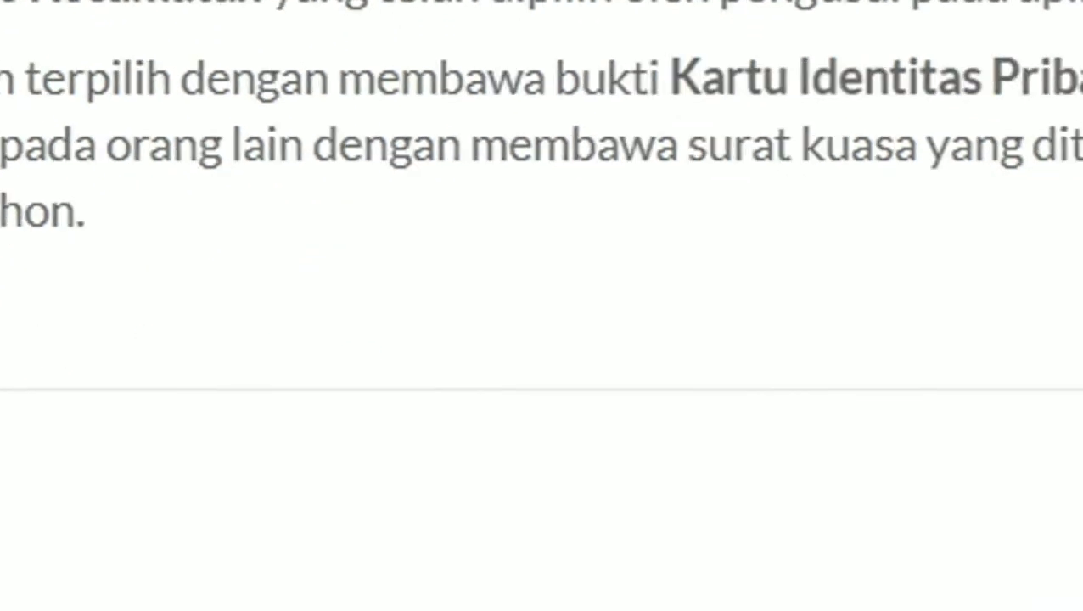
Dismiss the notice, log in with the entered captcha code, and check the application status
left_click(725, 447)
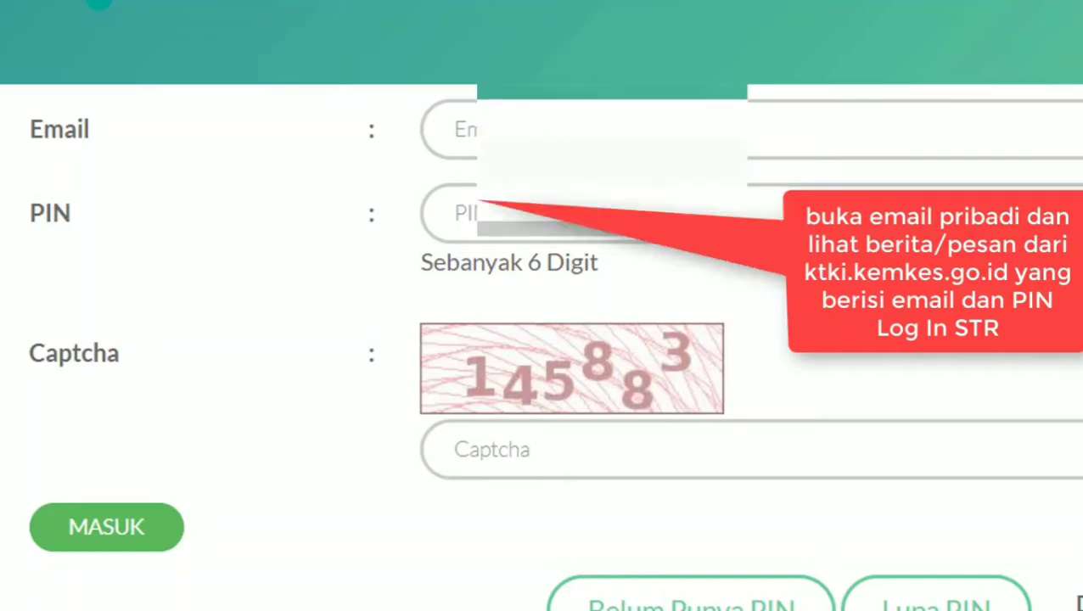
left_click(568, 450)
type("145883")
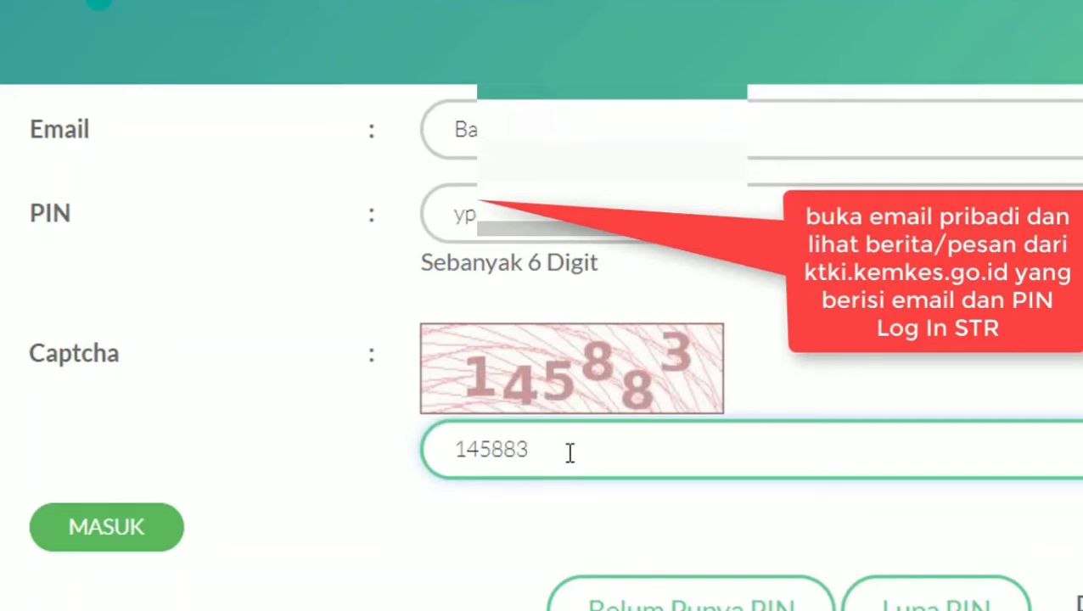
left_click(96, 535)
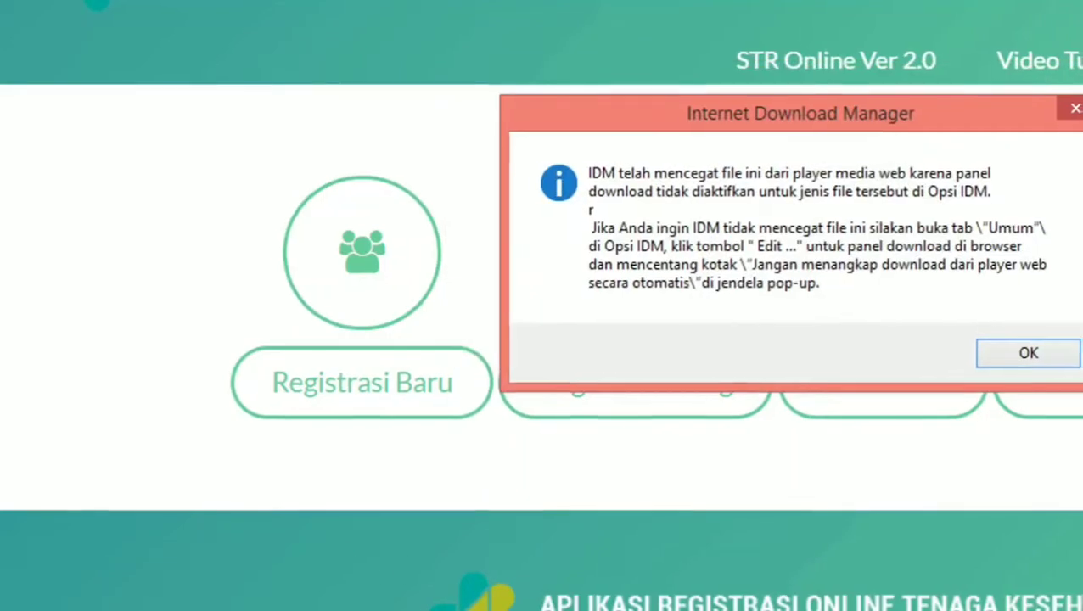
left_click(940, 111)
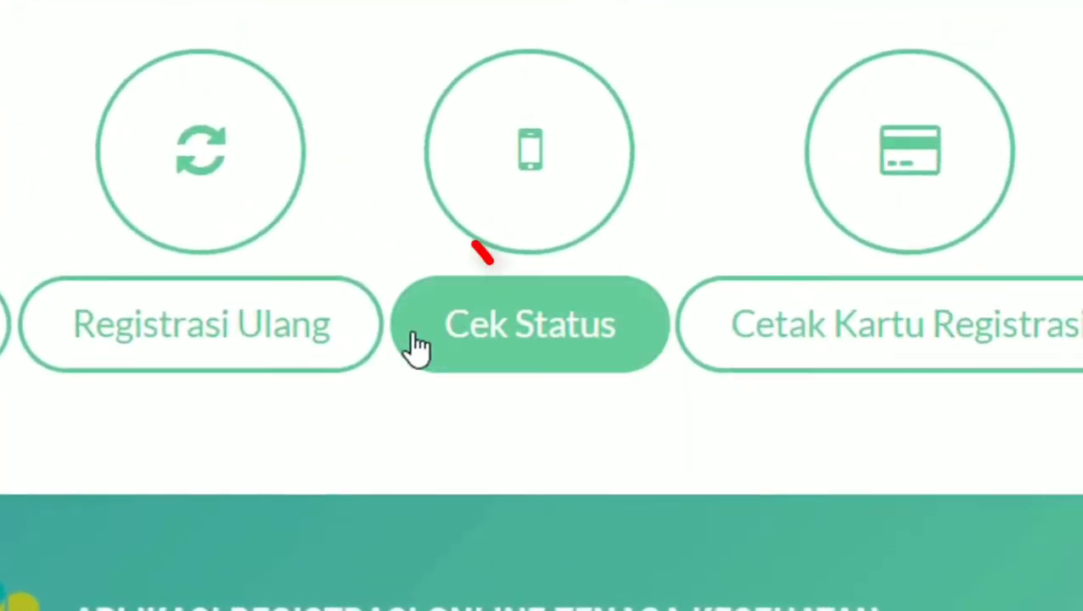
left_click(546, 350)
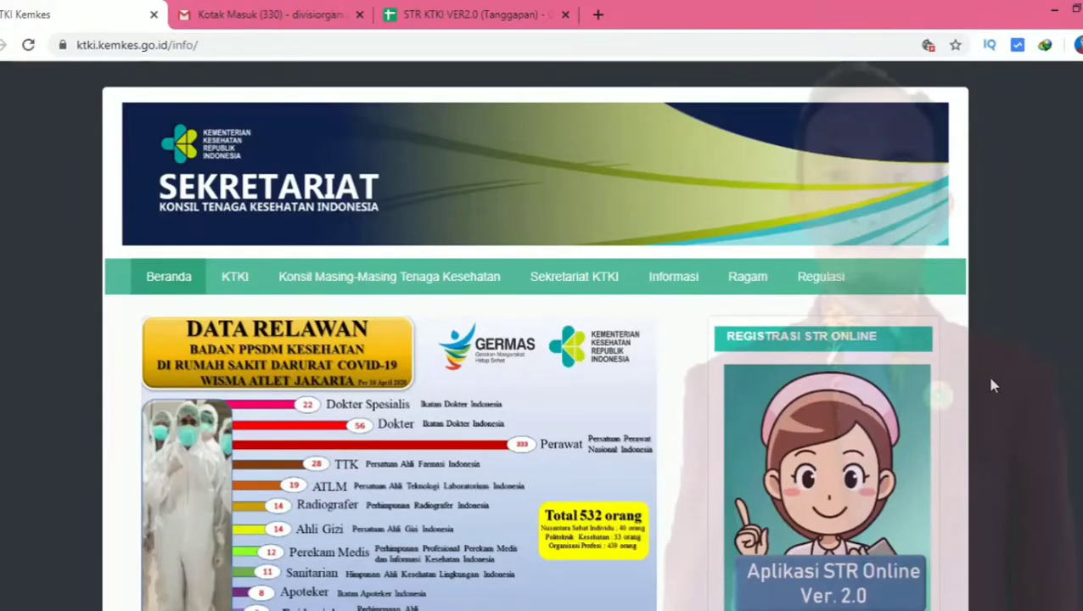
Open the Aplikasi STR Online registration app, cancelling the unwanted IDM download
scroll(991, 383, "down", 3)
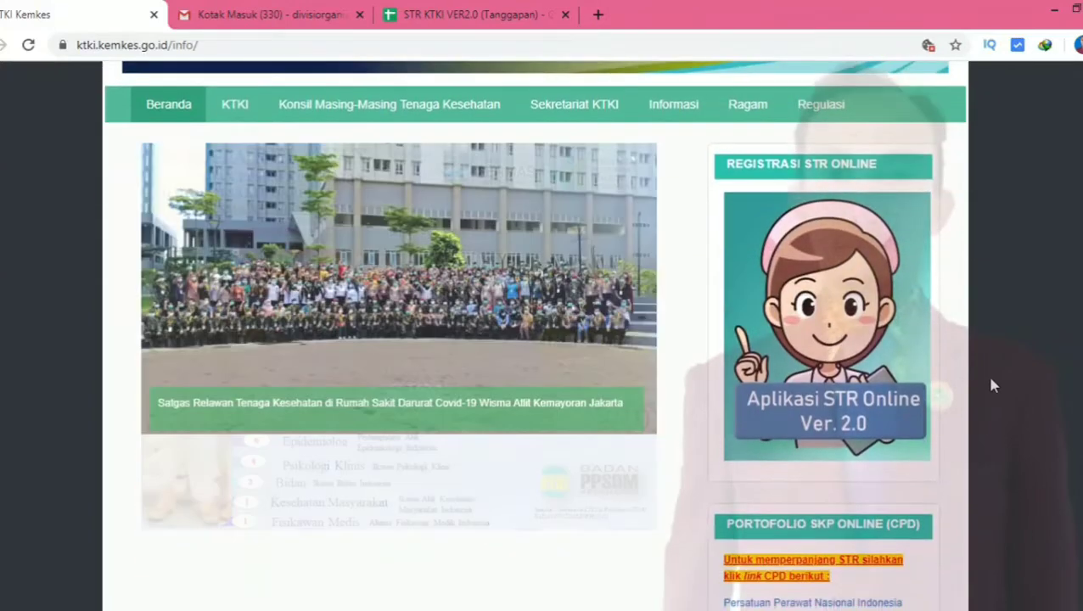
left_click(790, 364)
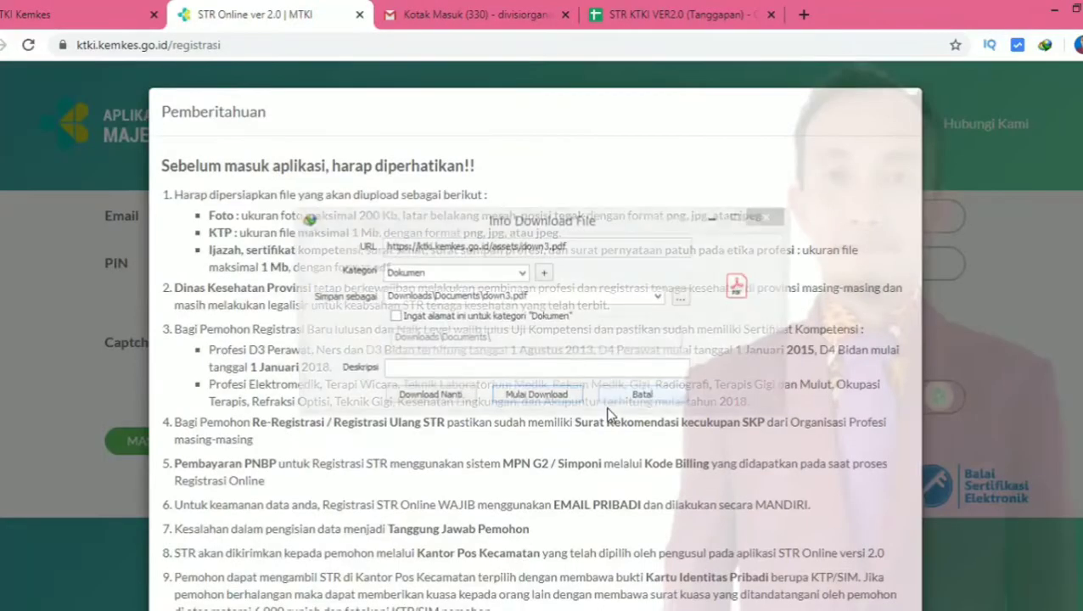
left_click(766, 218)
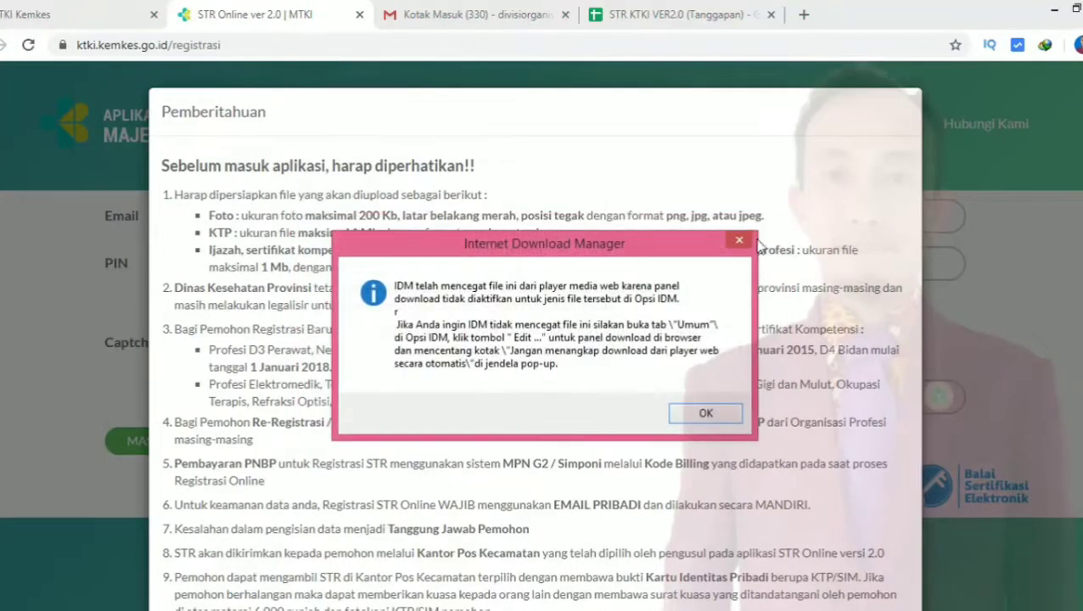
left_click(739, 240)
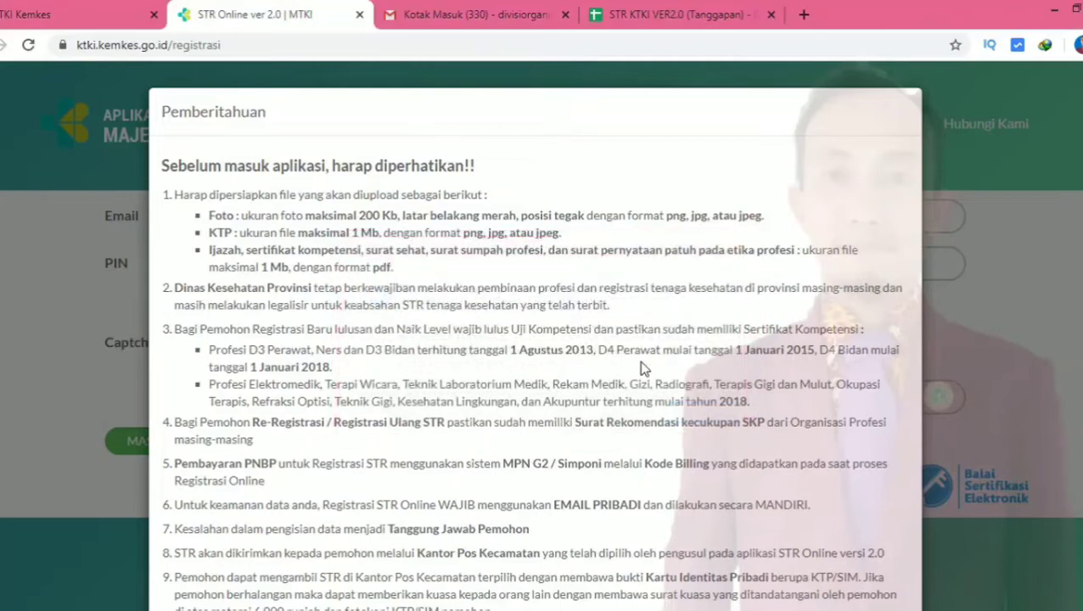
Acknowledge the notice, enter the captcha code, and zoom the page to 110%
scroll(639, 367, "down", 2)
left_click(170, 546)
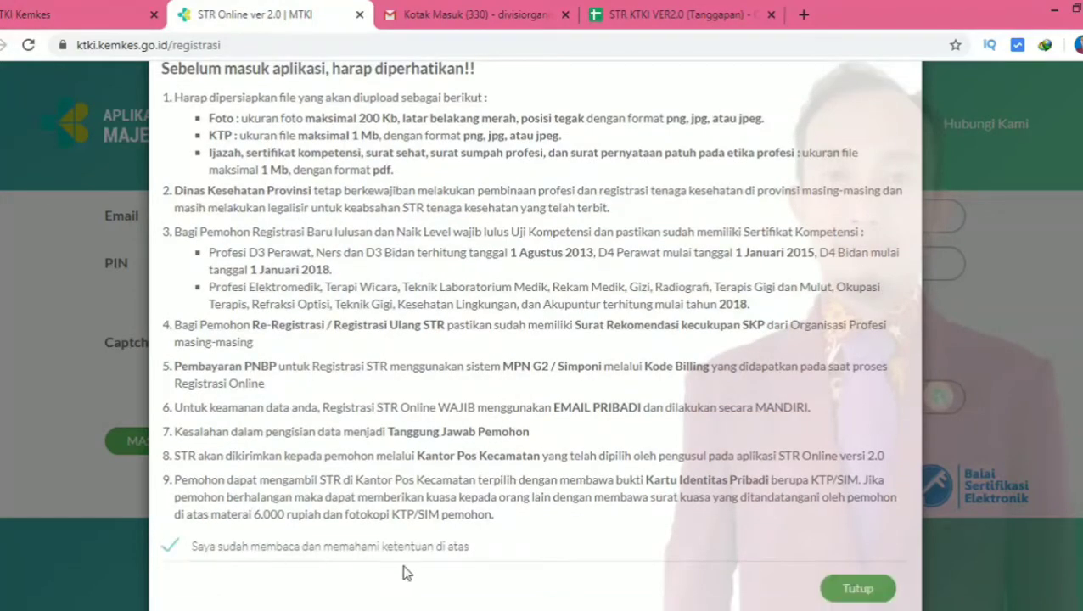
left_click(853, 588)
left_click(416, 399)
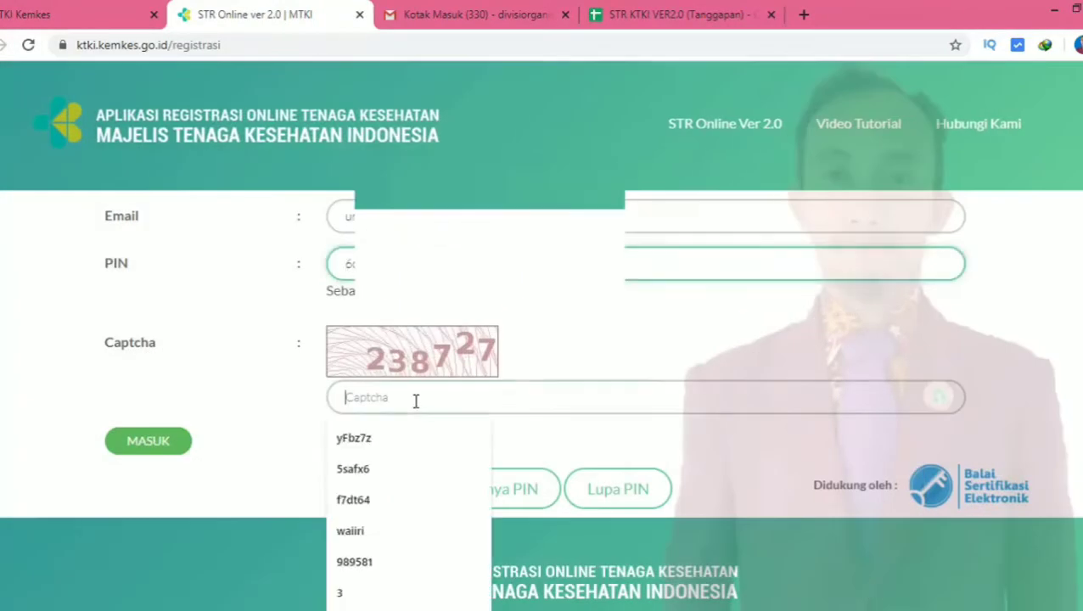
type("238")
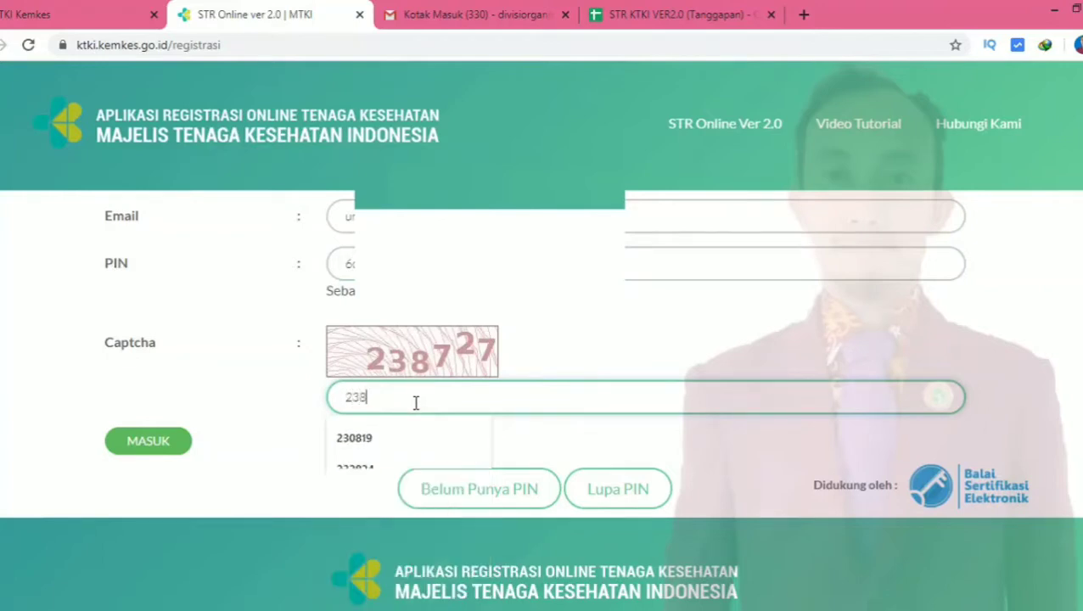
type("727")
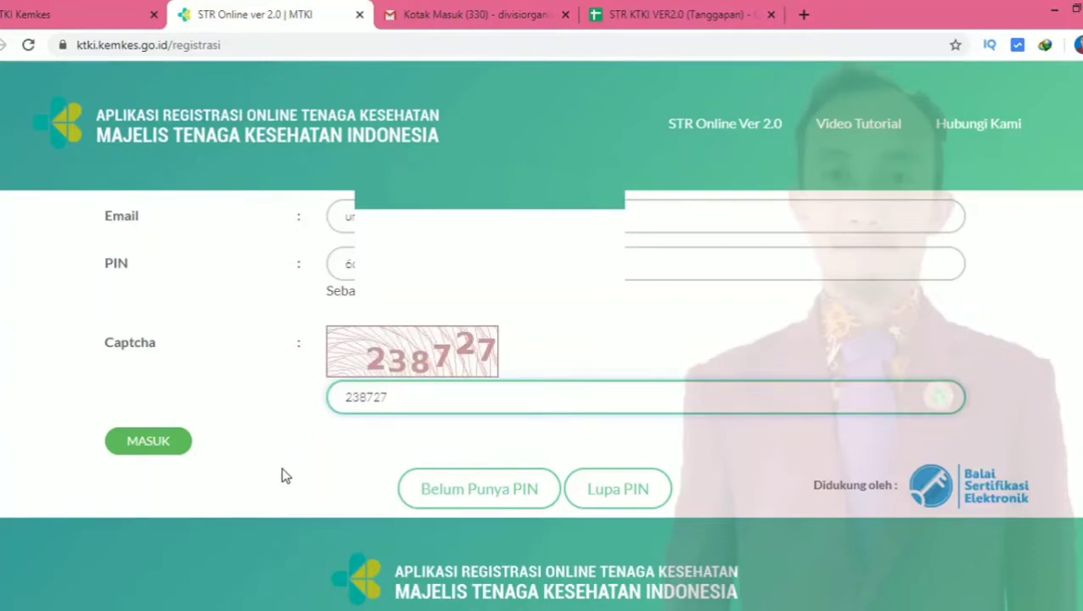
key("ctrl+plus")
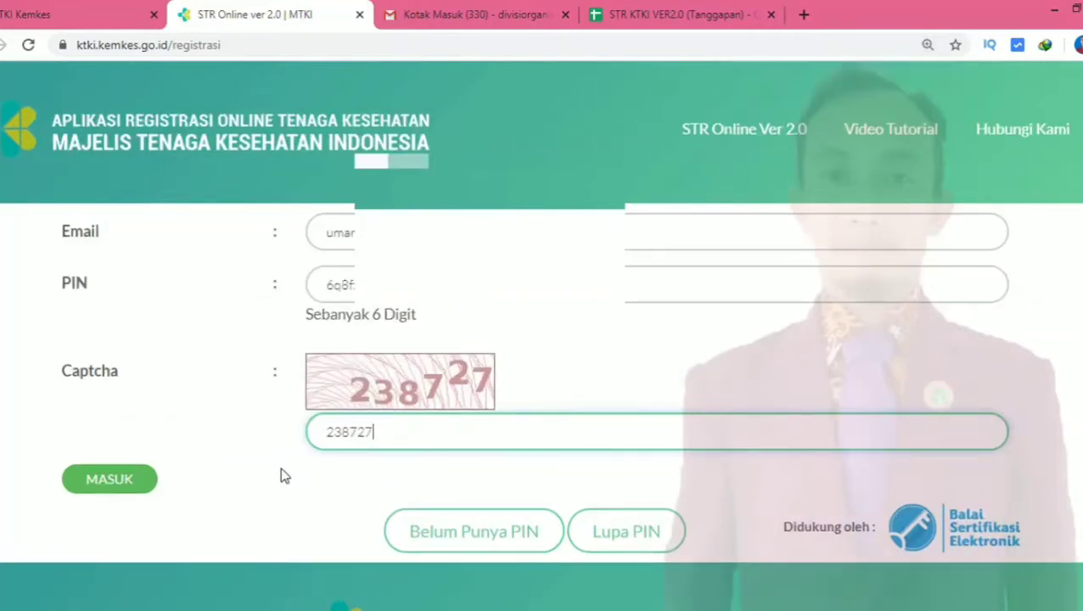
Log in, dismiss the IDM download prompts, and view the status showing printed, awaiting delivery
left_click(117, 491)
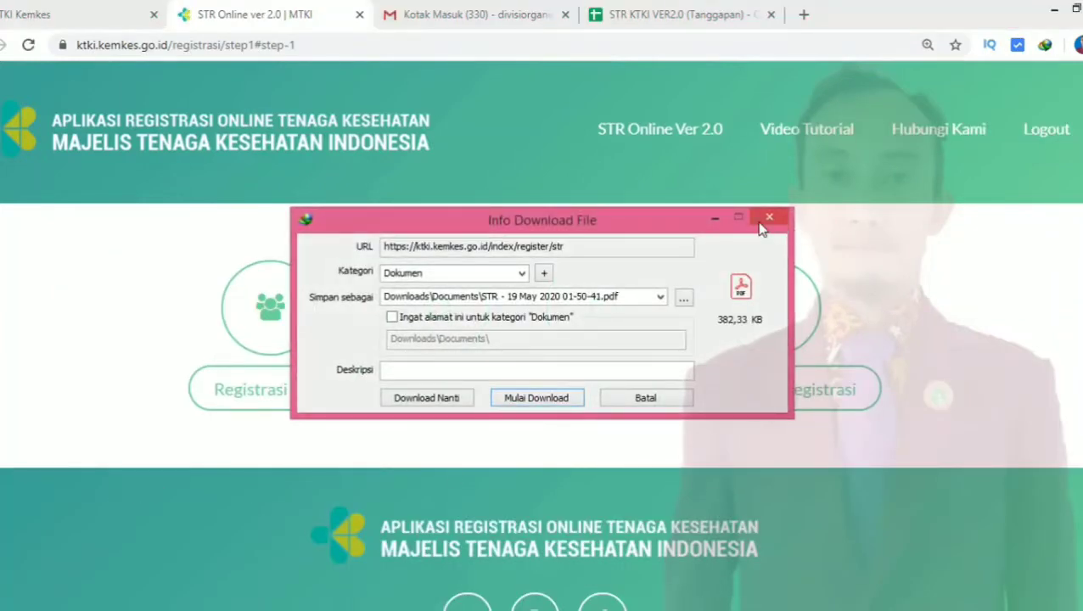
left_click(764, 223)
left_click(704, 410)
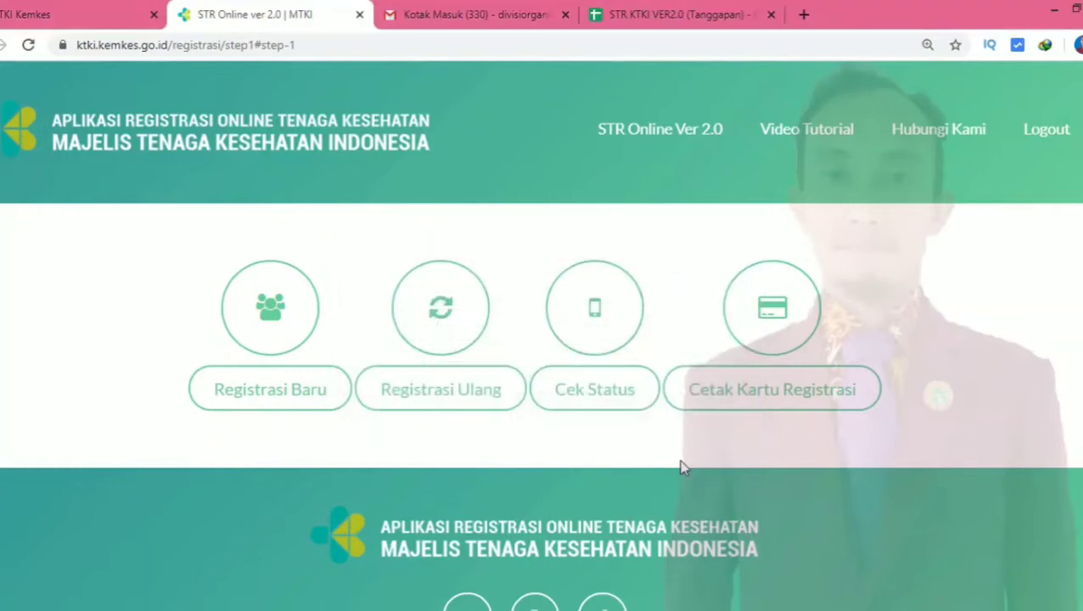
right_click(613, 396)
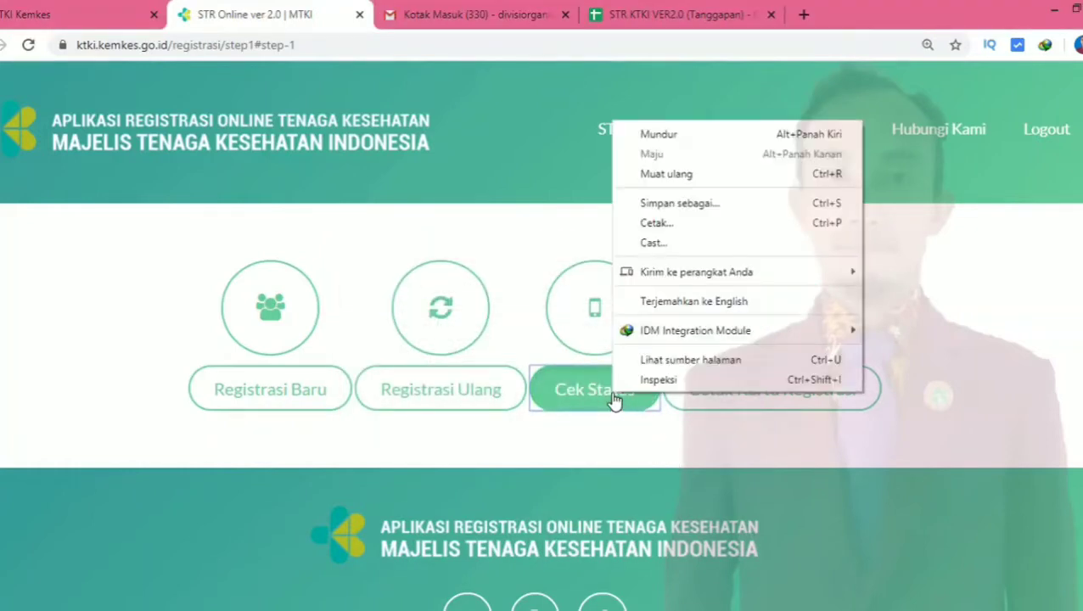
left_click(699, 467)
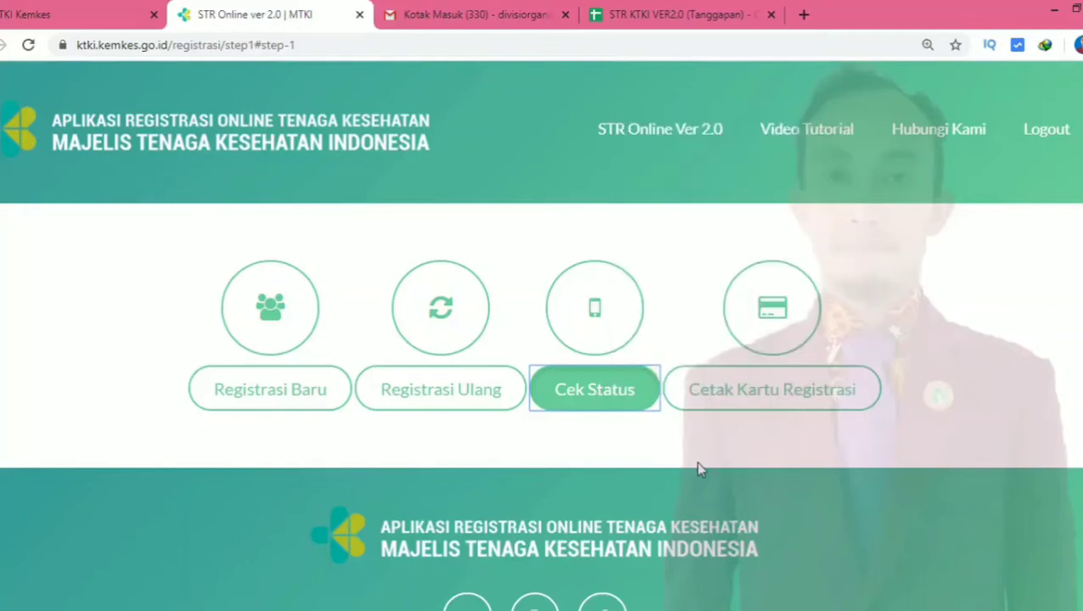
left_click(601, 395)
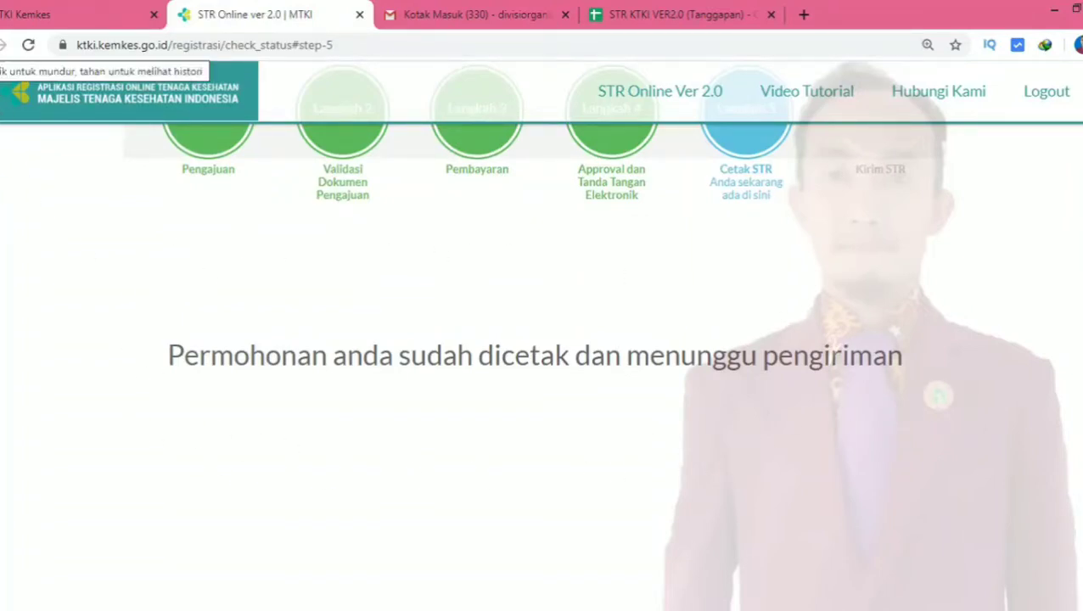
left_click(2, 45)
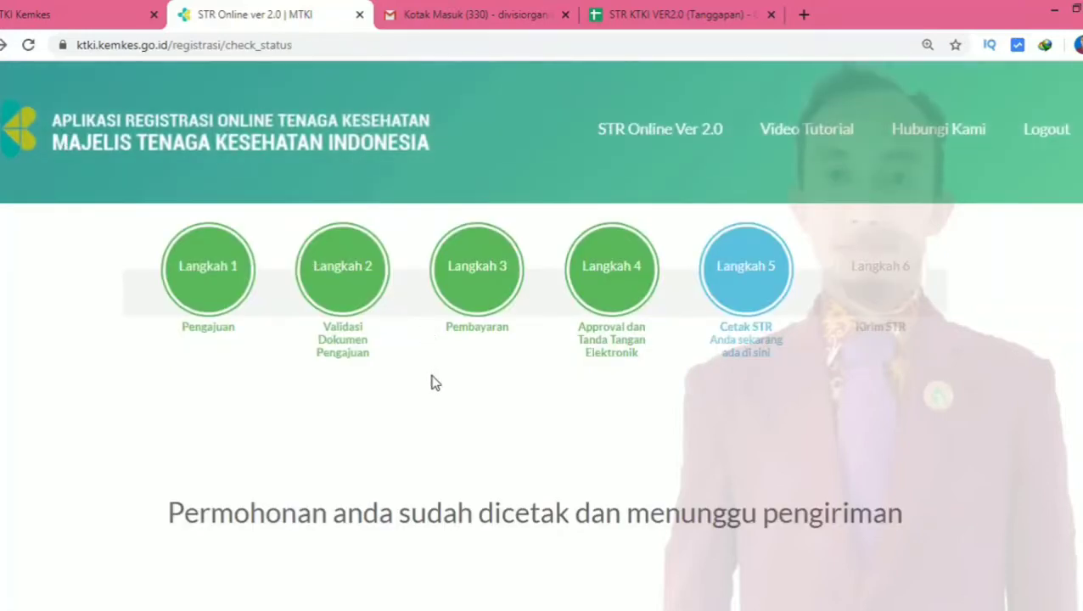
Download the Kartu Registrasi card PDF and return to the registration home page
left_click(2, 45)
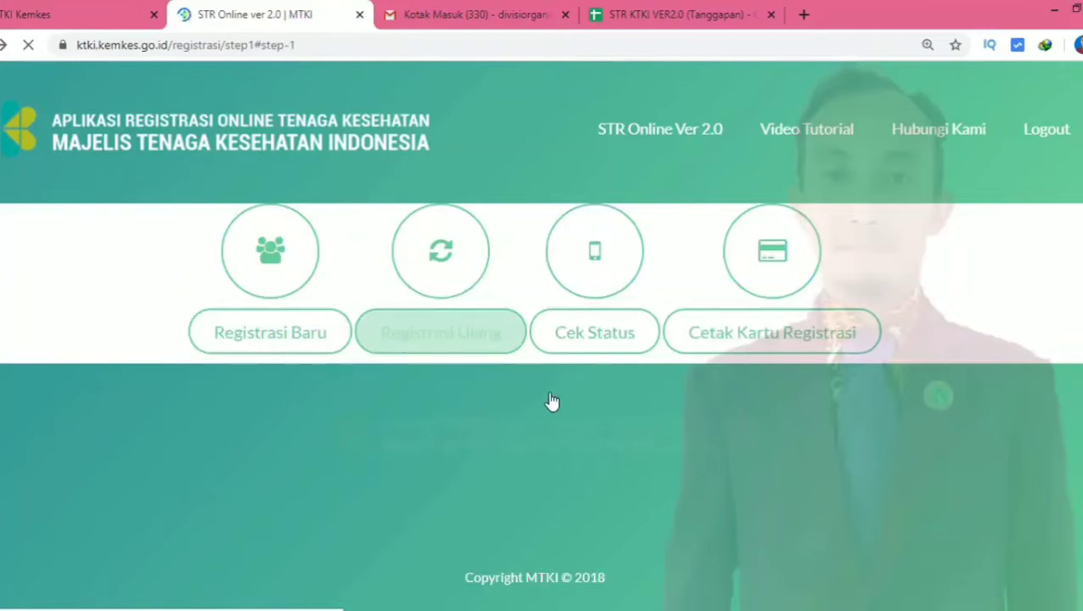
left_click(789, 402)
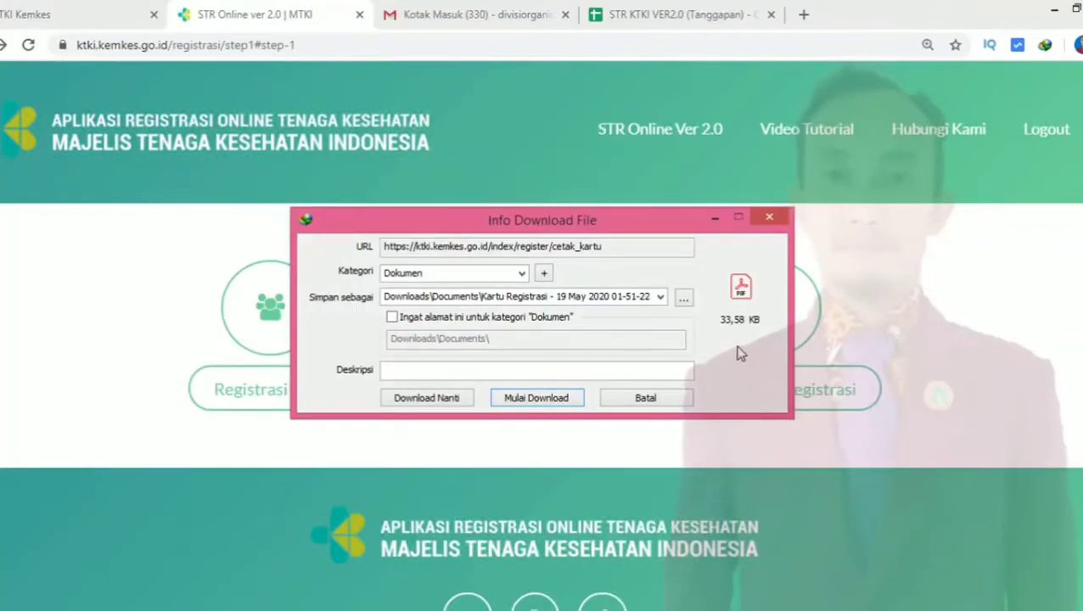
left_click(609, 296)
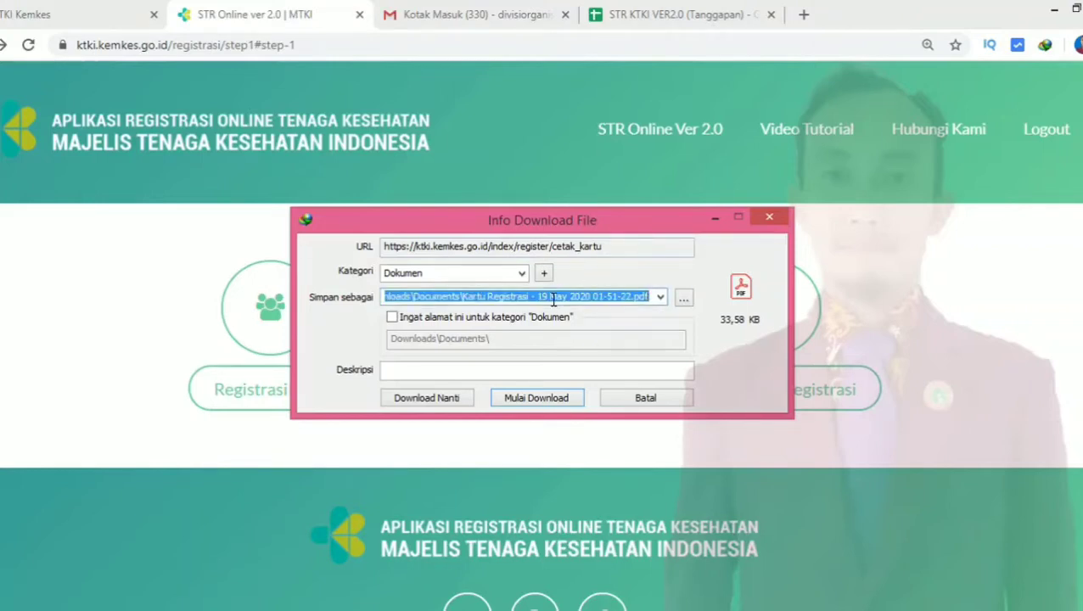
left_click(532, 398)
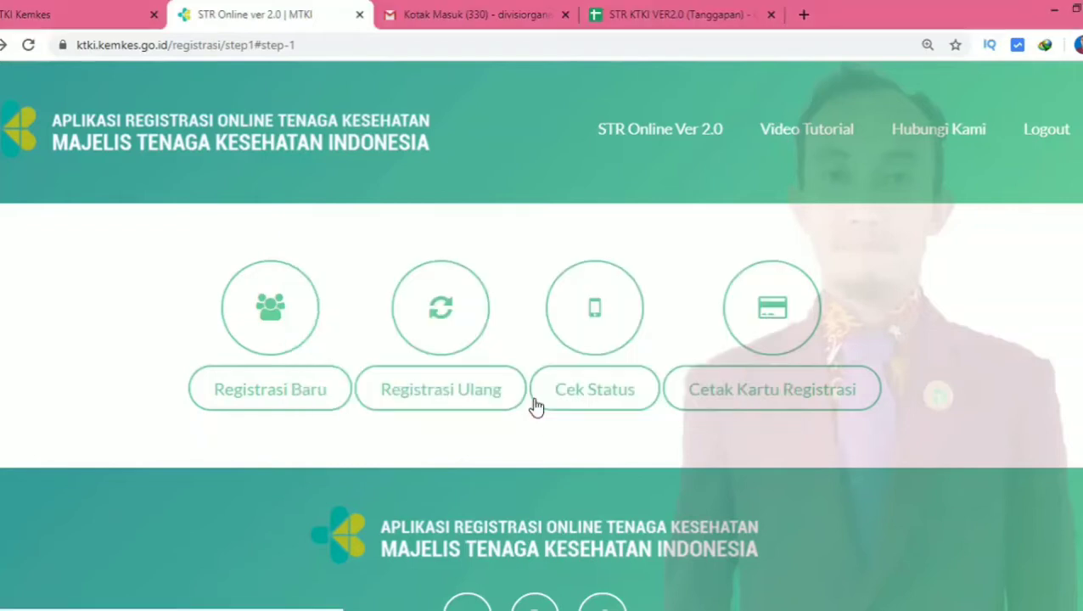
left_click(535, 399)
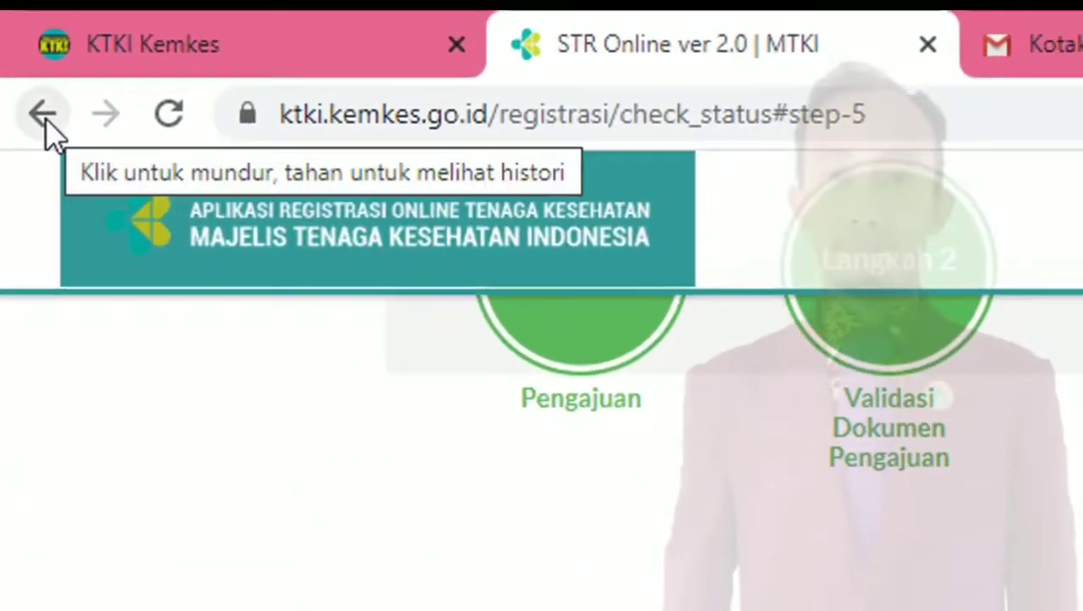
left_click(20, 56)
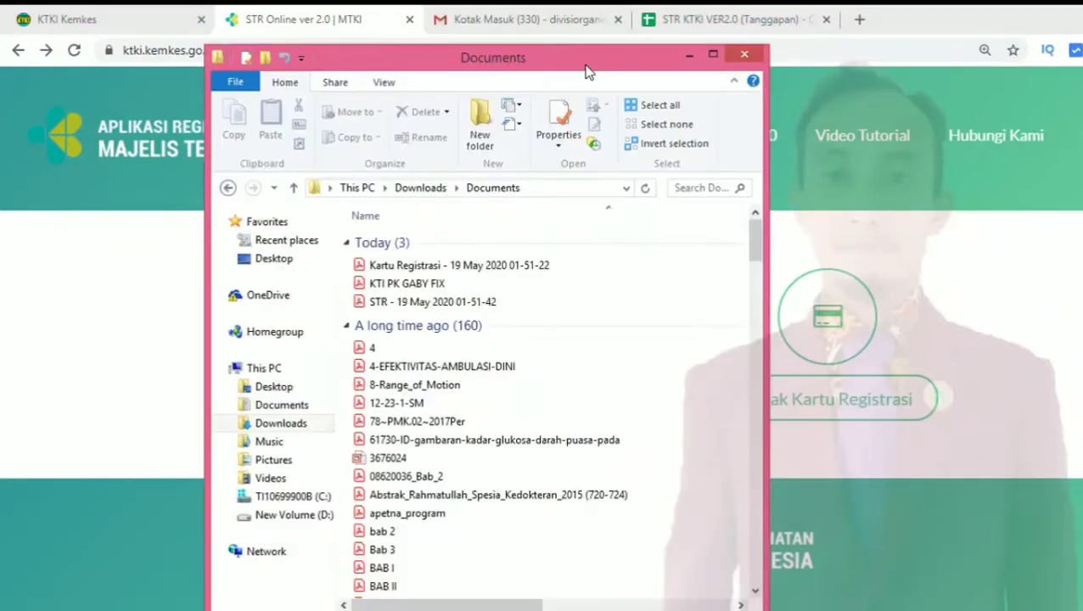
double_click(584, 66)
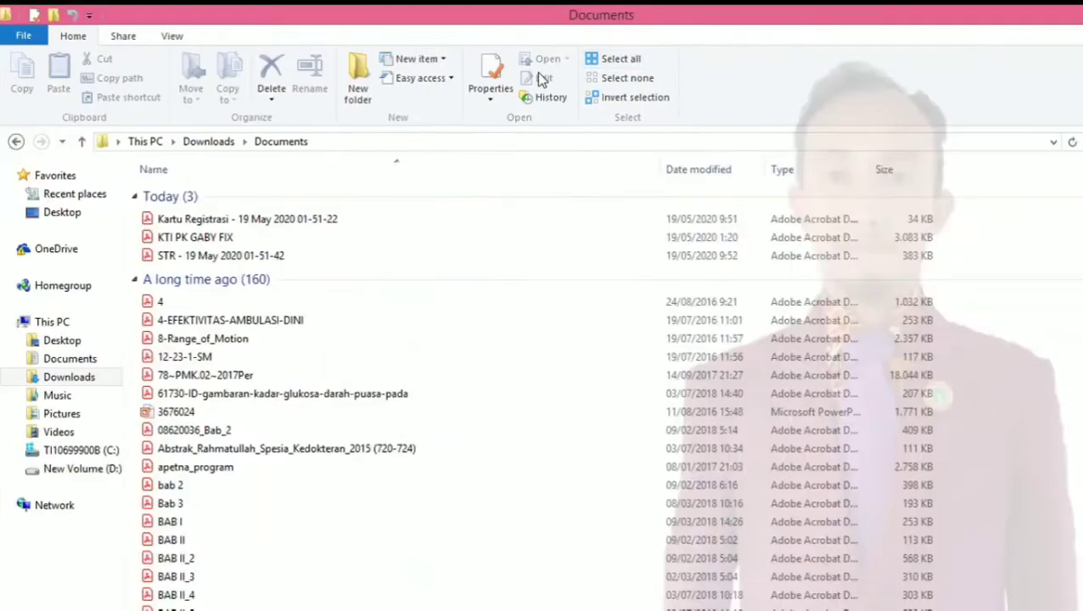
left_click(274, 226)
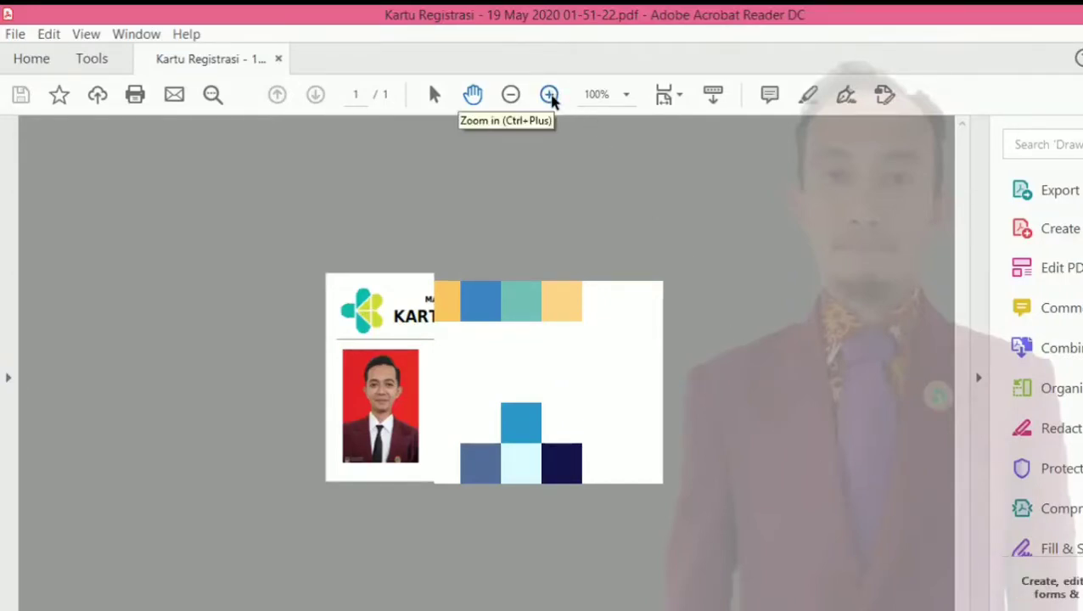
Zoom in three times on the registration card in Acrobat Reader
left_click(549, 96)
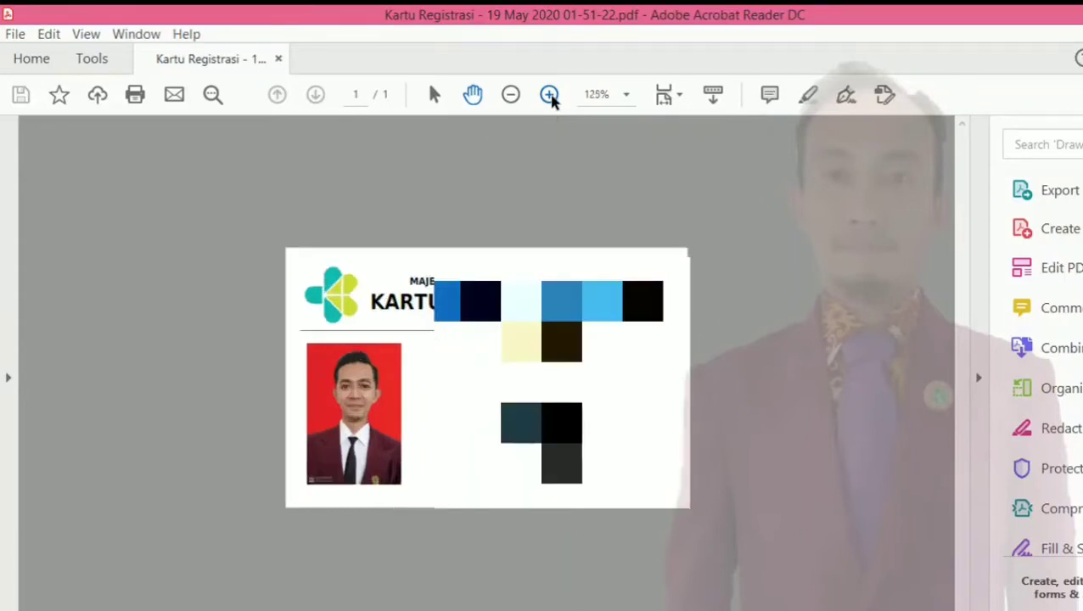
left_click(549, 95)
left_click(549, 95)
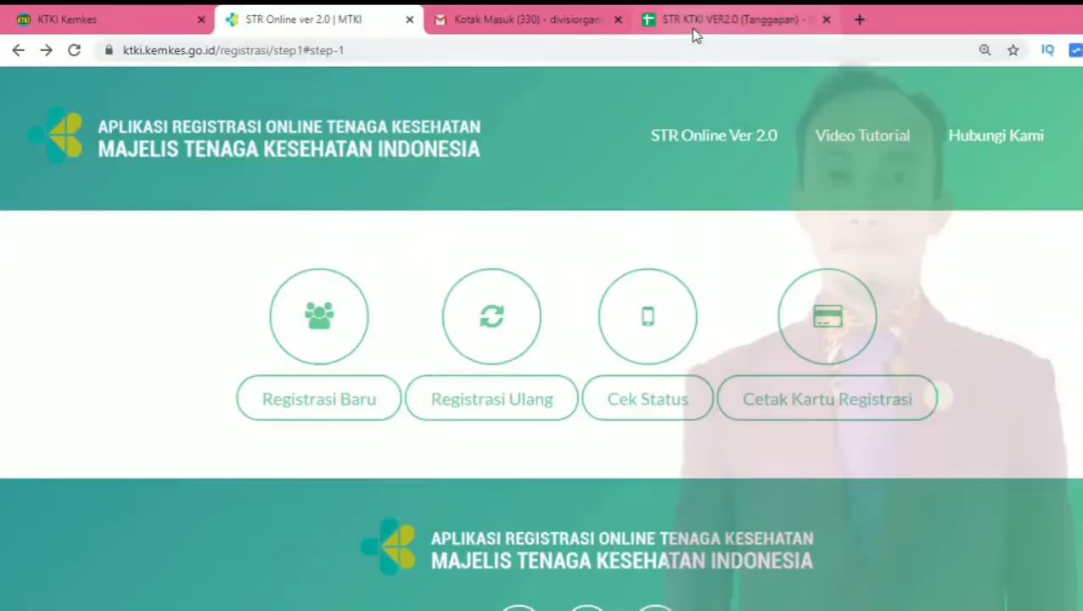
Compose a new Gmail message addressed to the STR PDF service's e-mail address
left_click(509, 11)
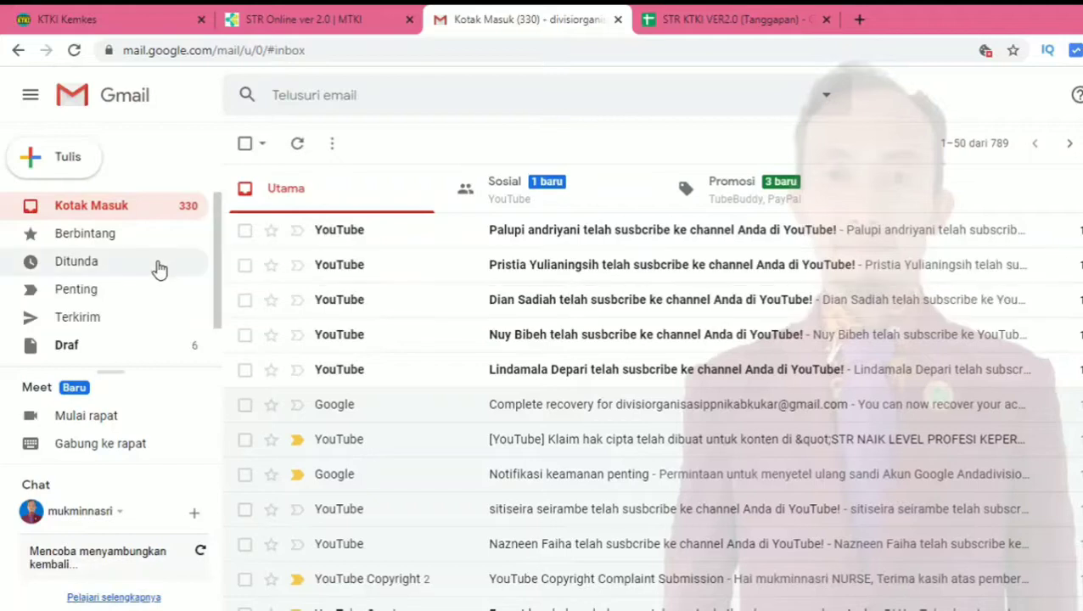
left_click(65, 166)
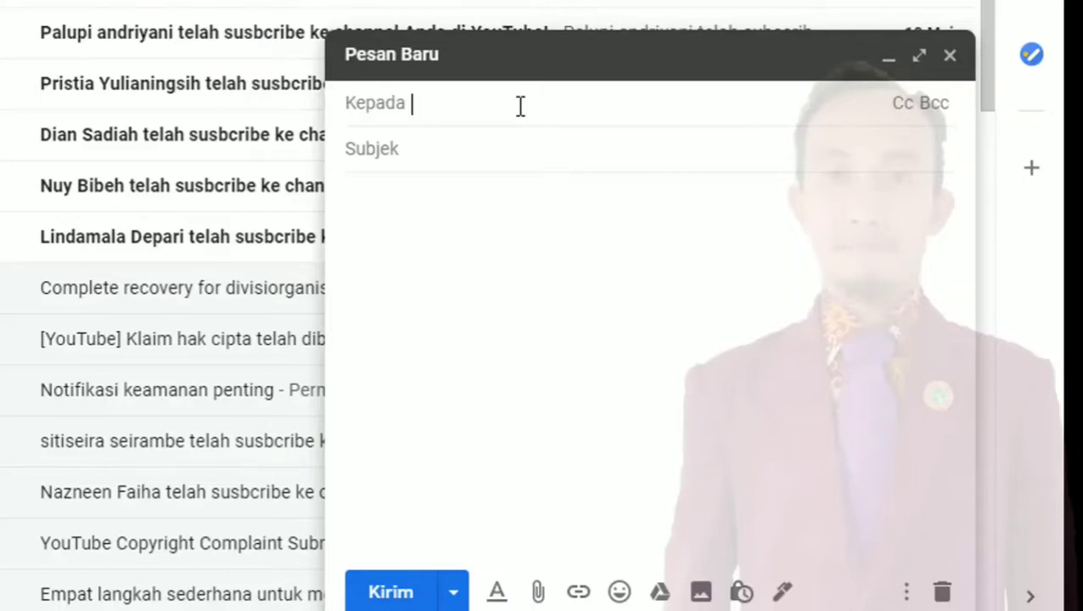
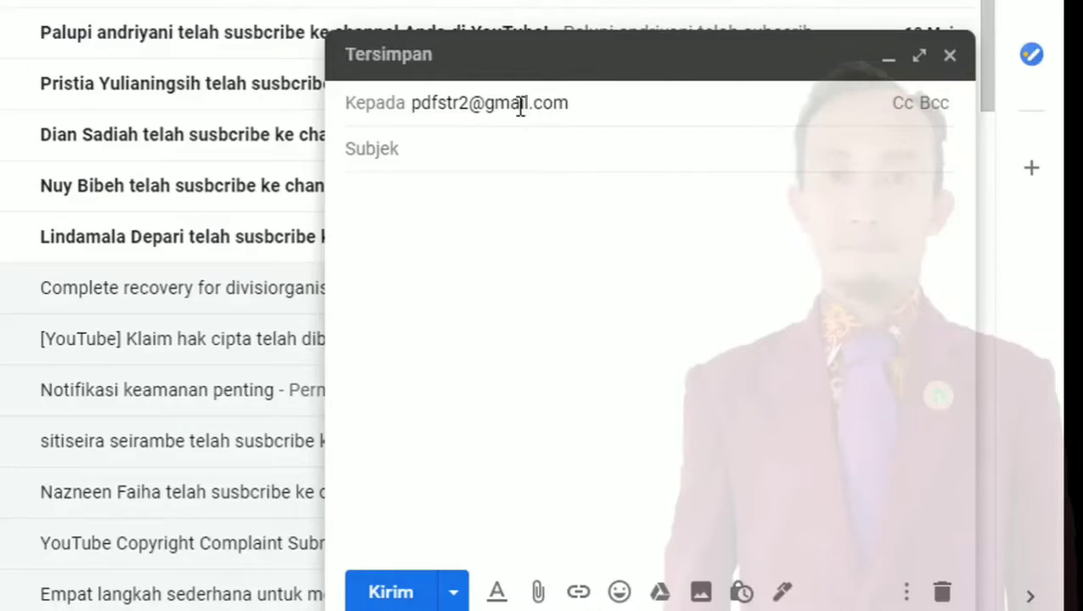
Enter the subject 'PERMOHONAN SOFT FILE STR'
left_click(478, 149)
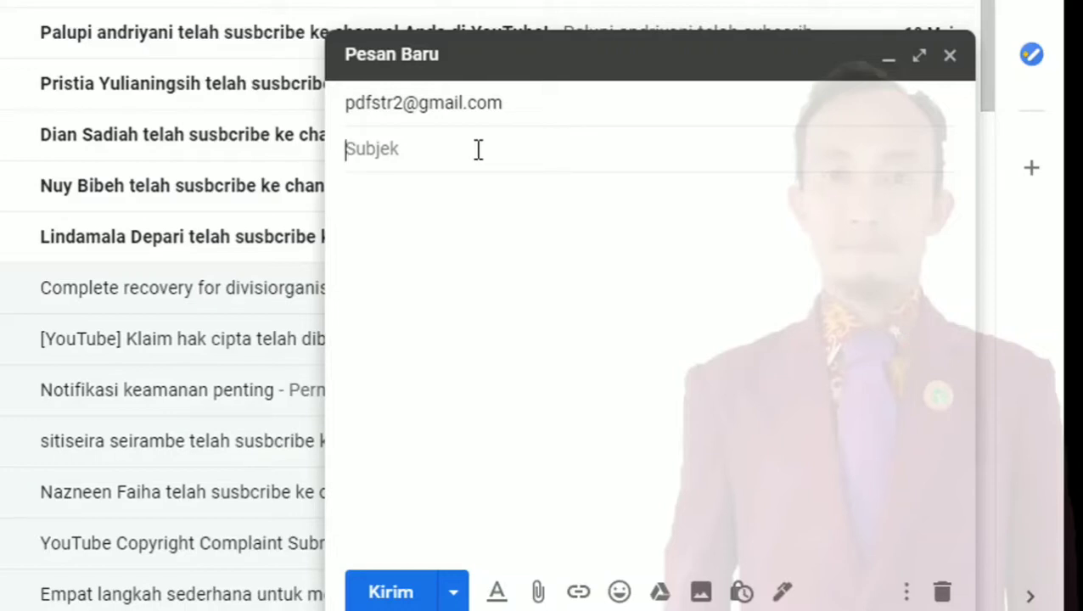
type("Permho")
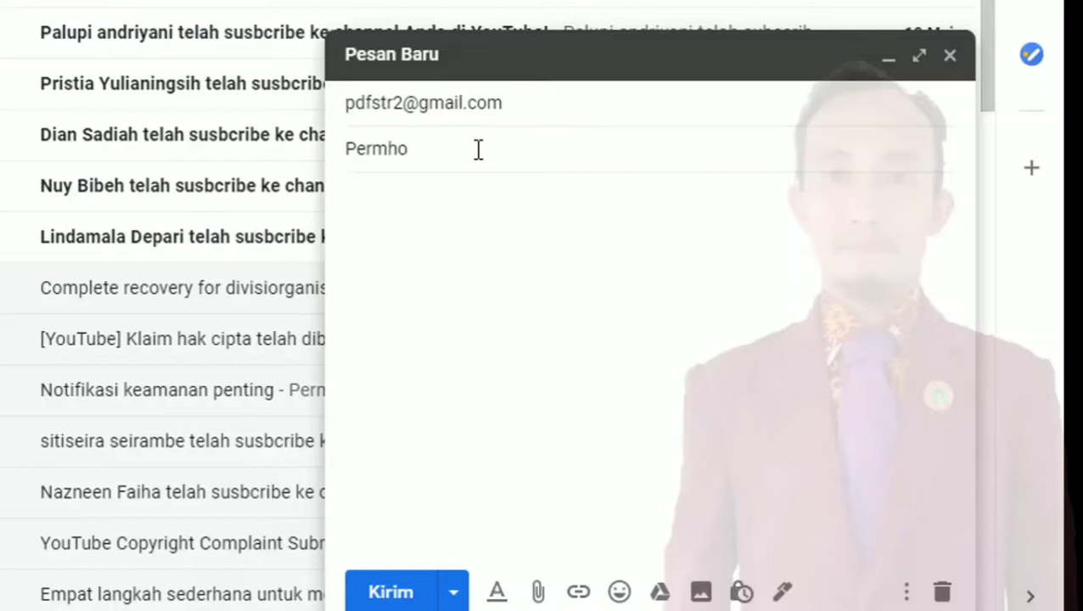
key("BackSpace")
key("BackSpace")
key("BackSpace")
key("BackSpace")
key("BackSpace")
type("ERMOHONAN S")
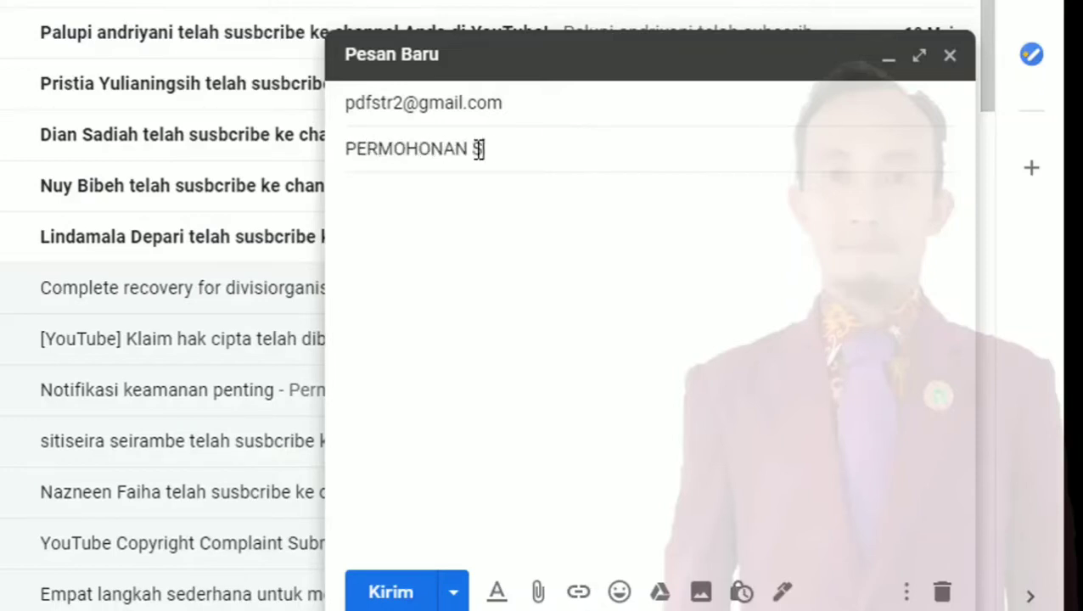
type("OFT FILE STR")
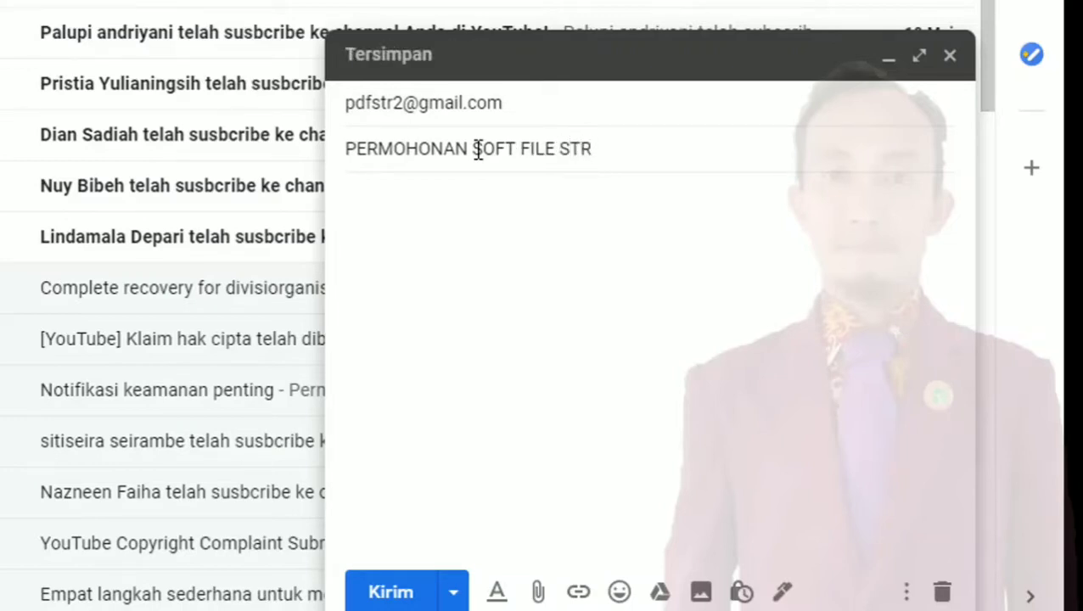
Write body lines with the applicant's name, KTP number, STR number, profession Perawat and e-mail
left_click(429, 211)
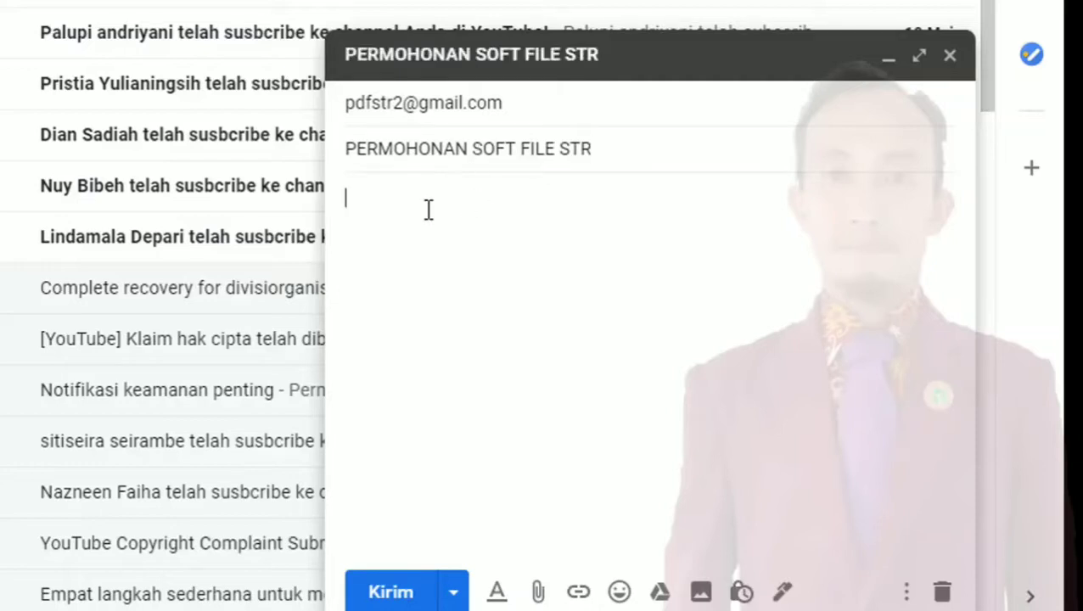
type("Nama")
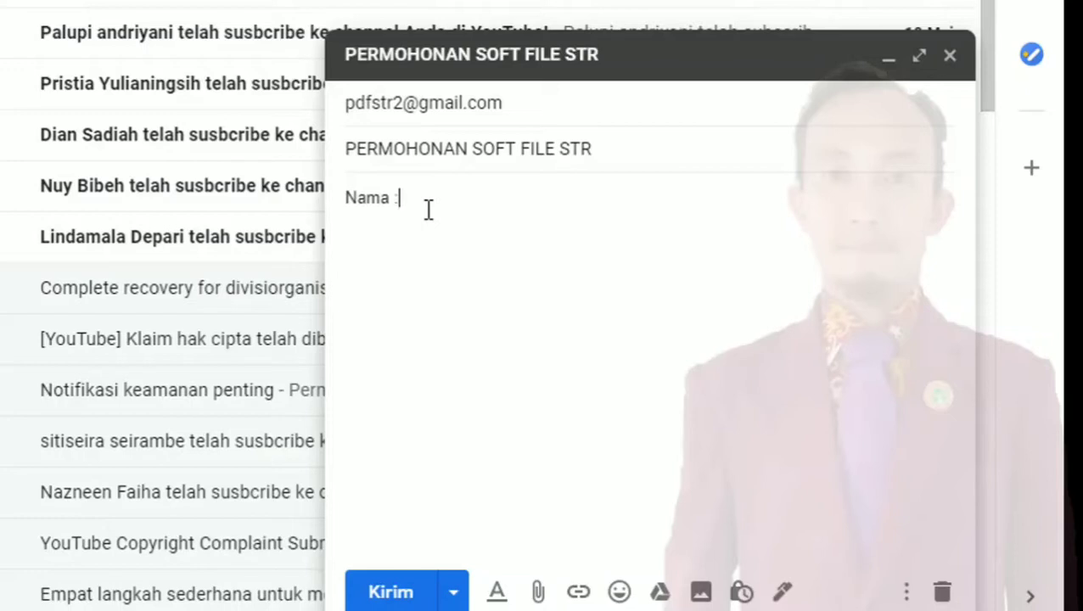
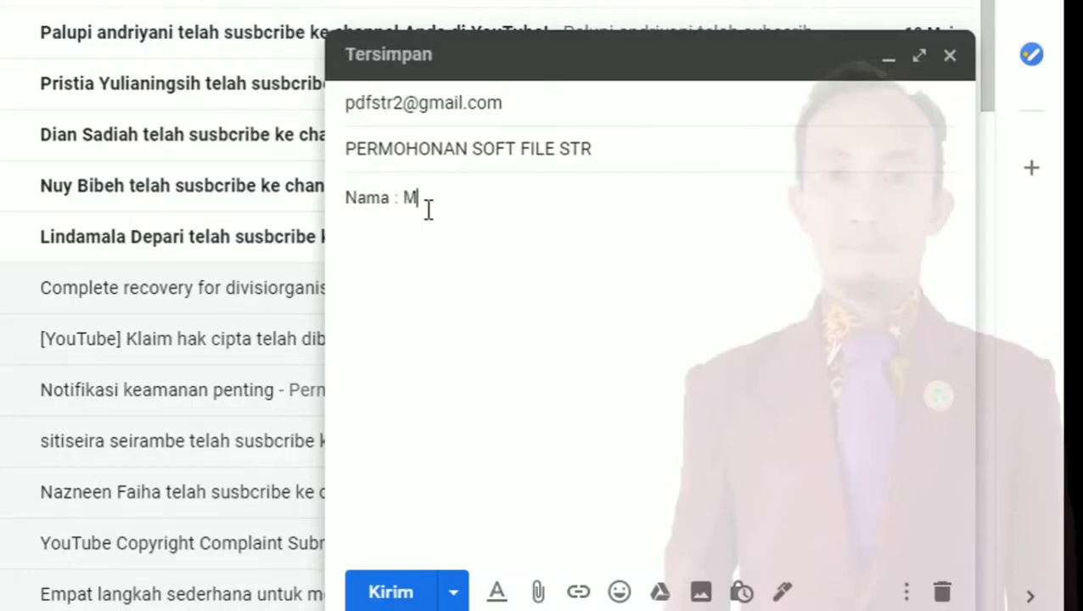
key("Return")
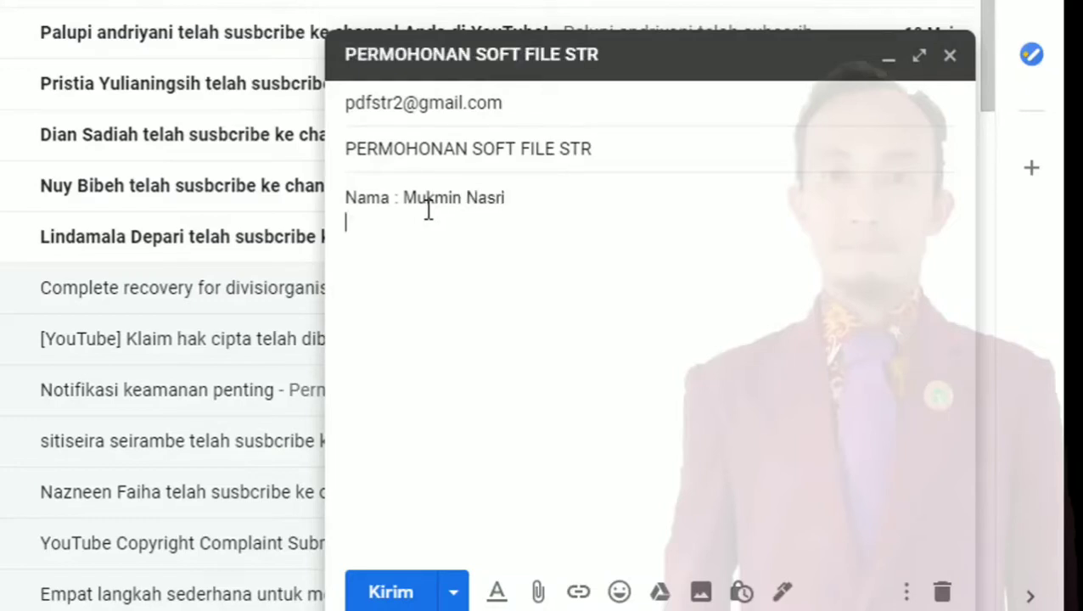
type("Nomor KTP : 640")
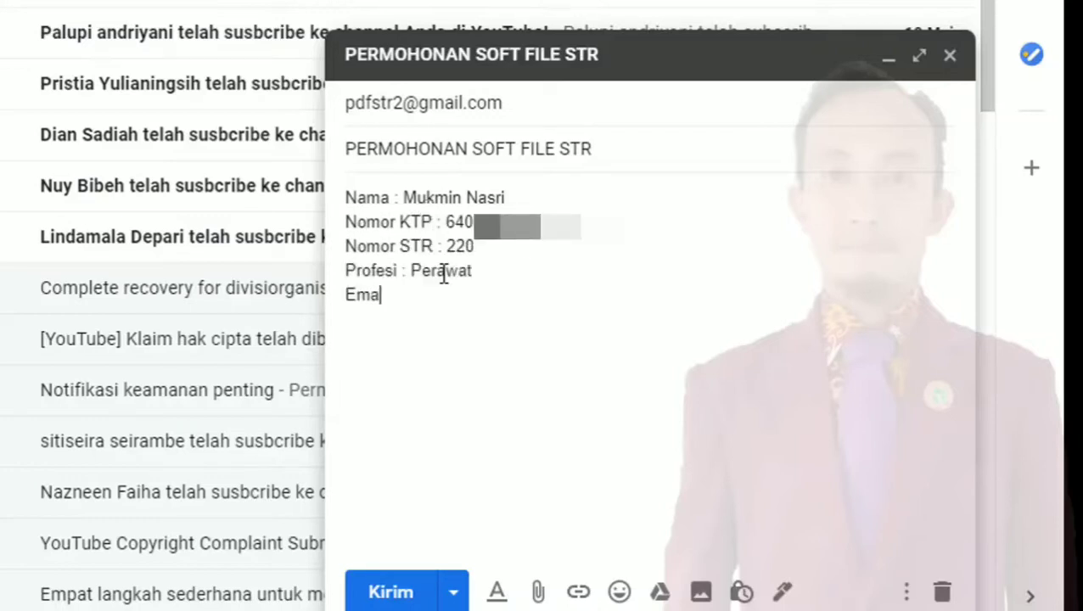
type("il : mukimi")
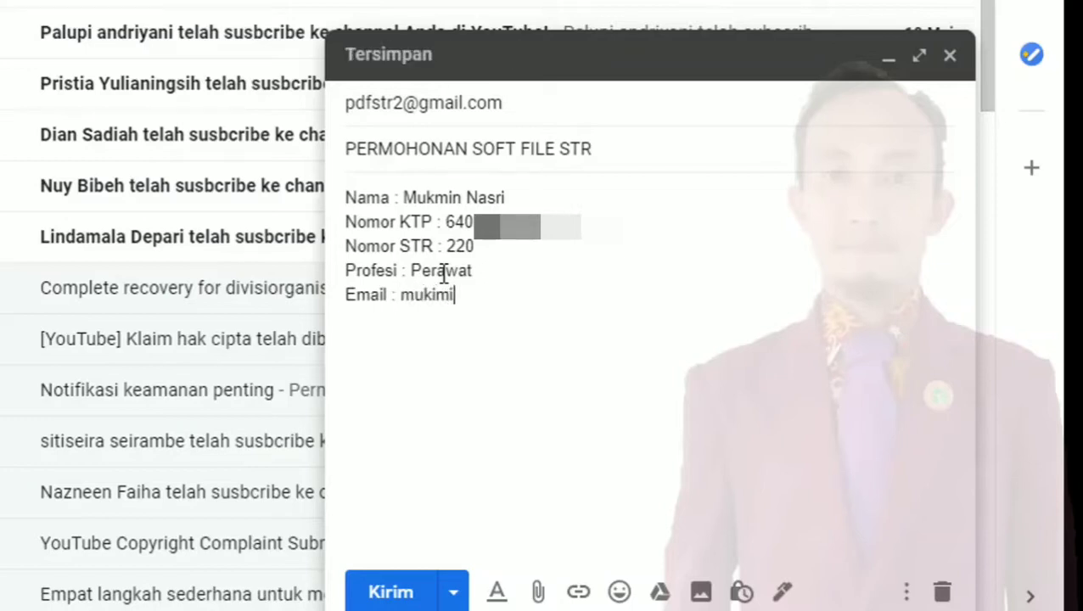
key("BackSpace")
key("BackSpace")
key("BackSpace")
type("min.p")
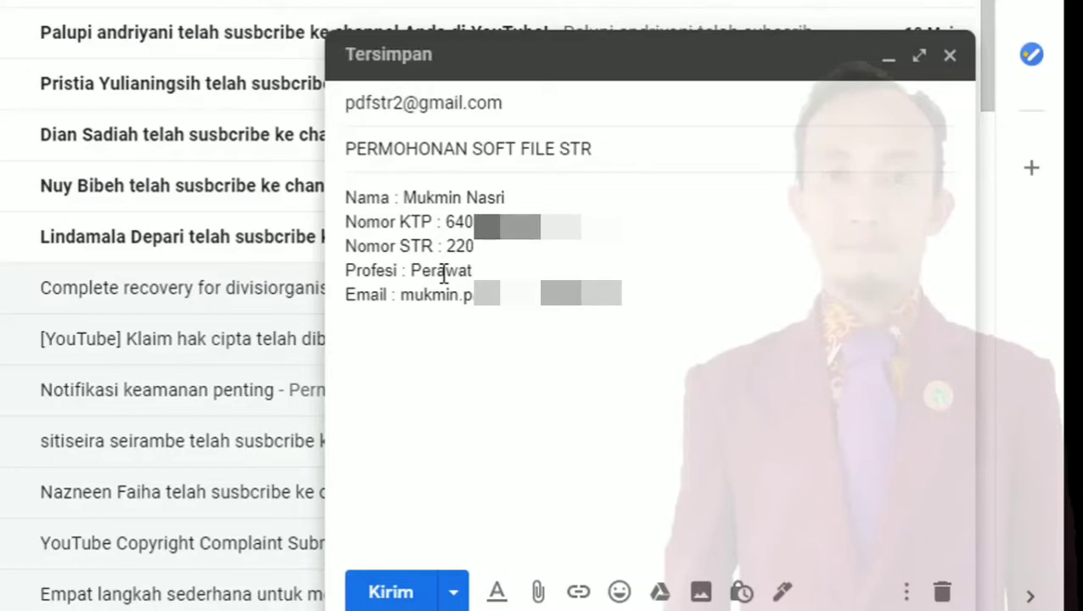
key("Return")
Type the greeting 'Yth. Bapak/ Ibu Karyawan KTKI' and start a new paragraph
type("Yth. ")
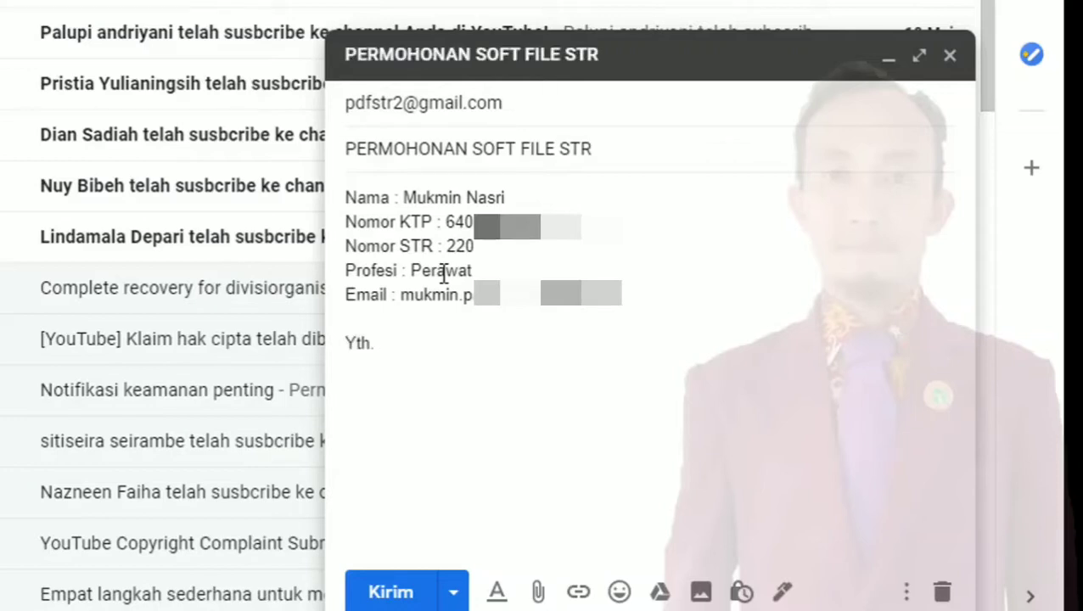
type("Bapak/ I")
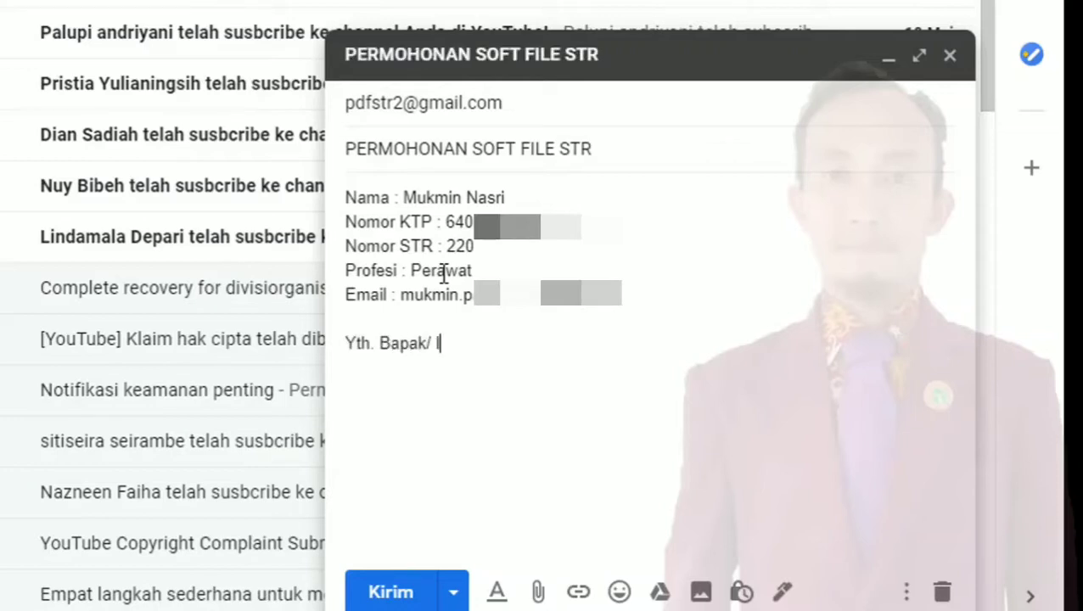
type("bu saya")
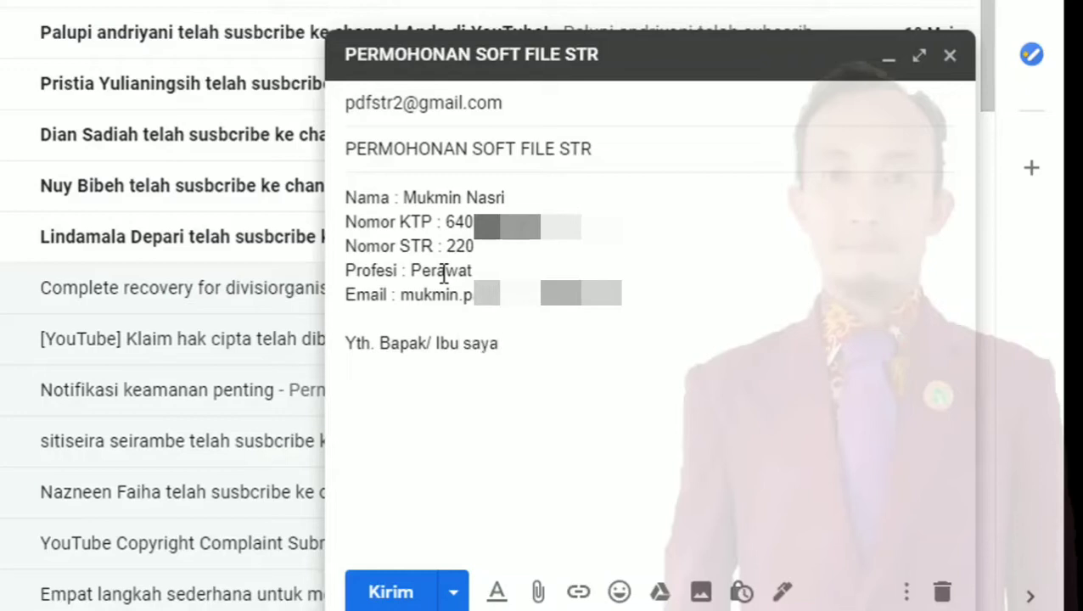
key("BackSpace")
key("BackSpace")
key("BackSpace")
key("BackSpace")
key("BackSpace")
type("Karyaw")
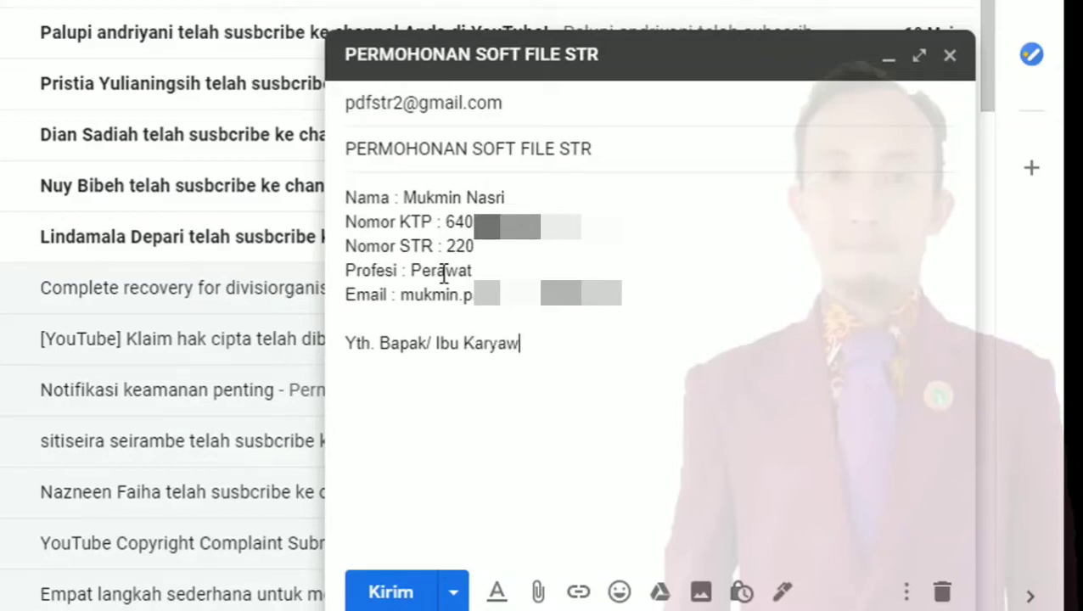
type("an KTKI")
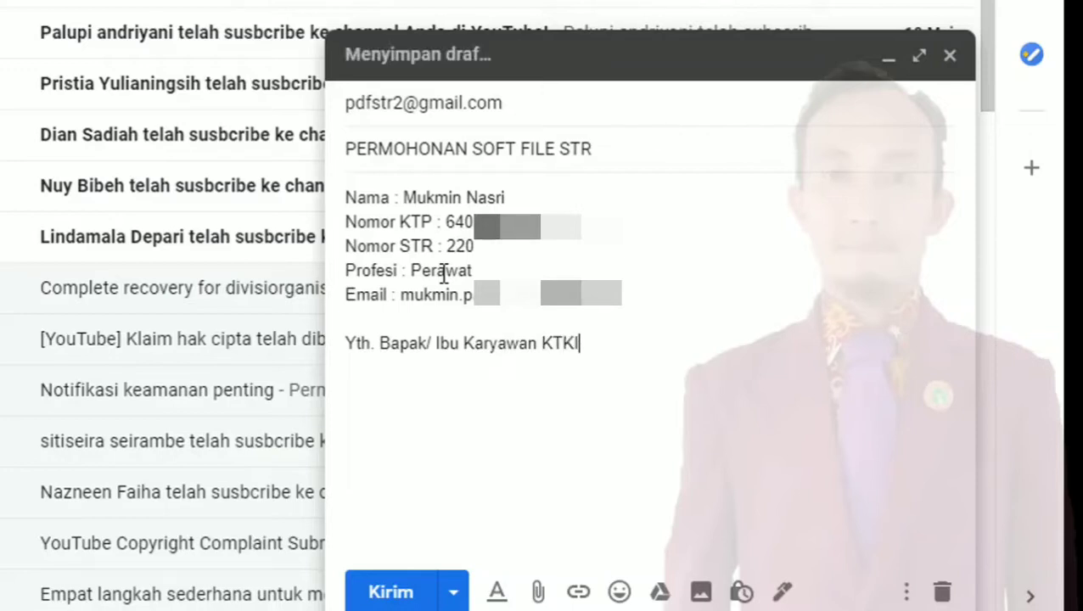
key("Return")
key("Return")
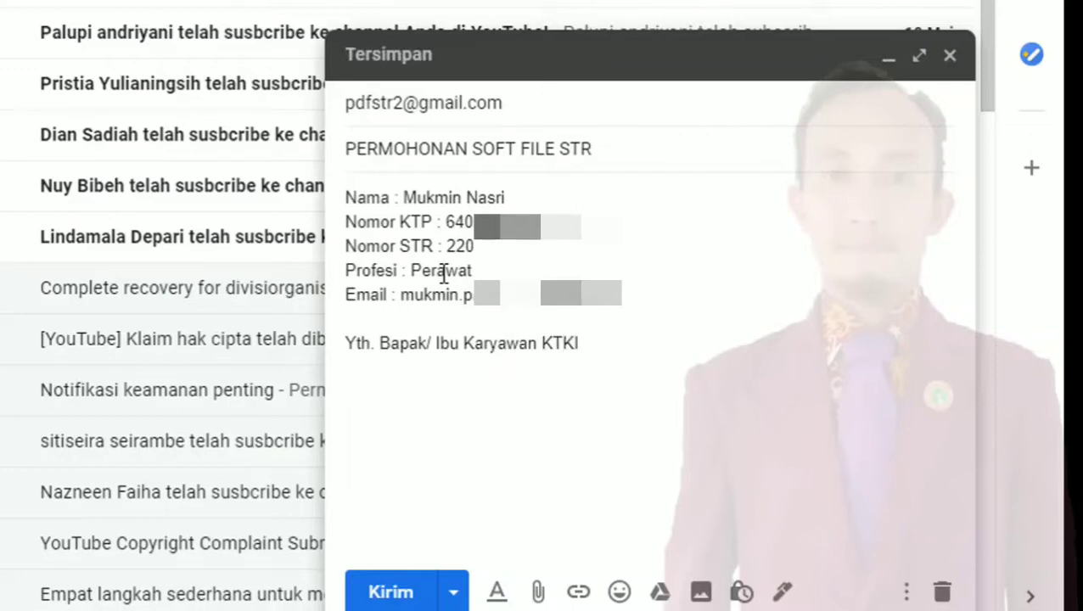
Write that the STR application is at tahap 5 (telah dicetak dan menunggu pengiriman), fixing typos
type("Mohon bantuan")
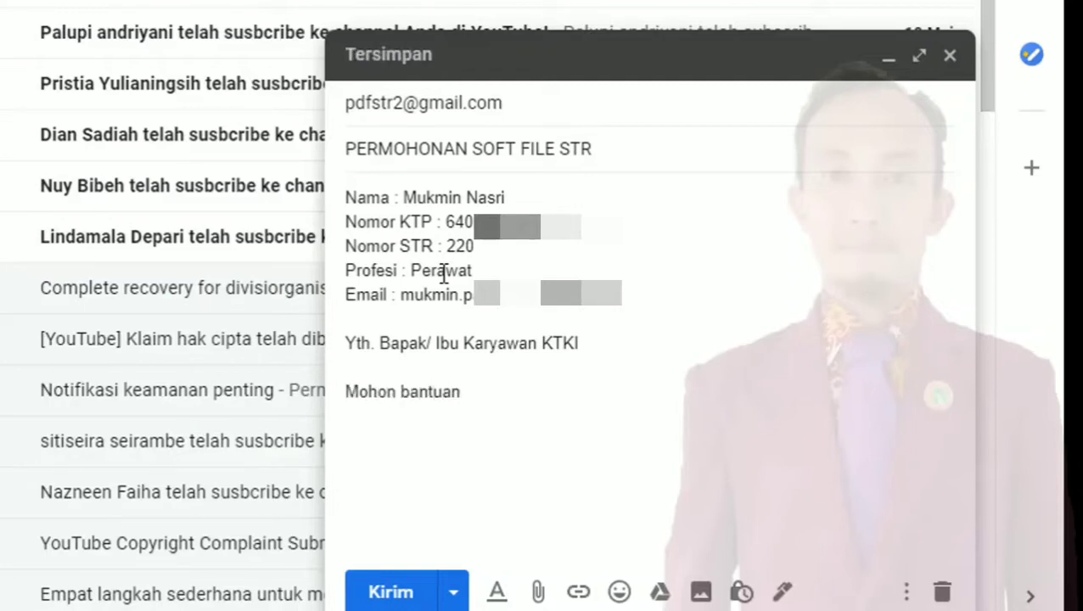
type(". Saat ini s")
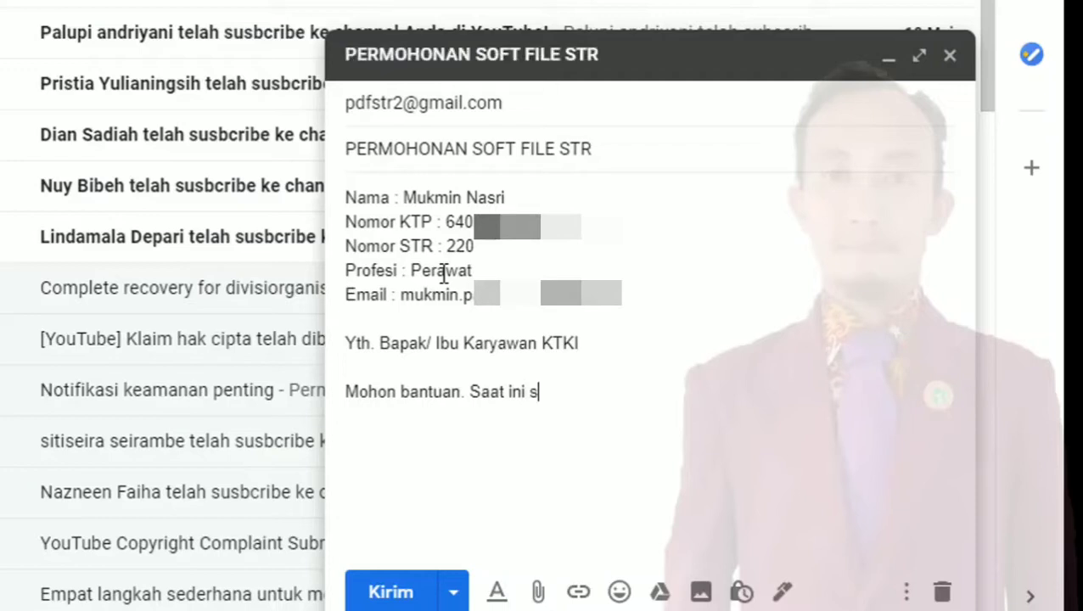
type("tatus permohonan S")
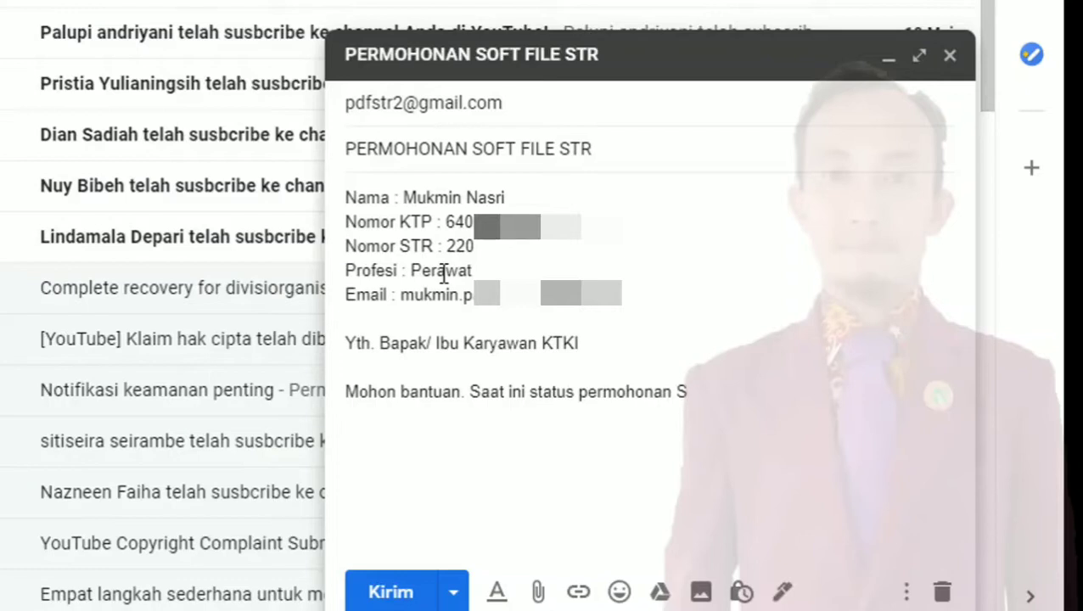
key("BackSpace")
type("Pengajuan STR ")
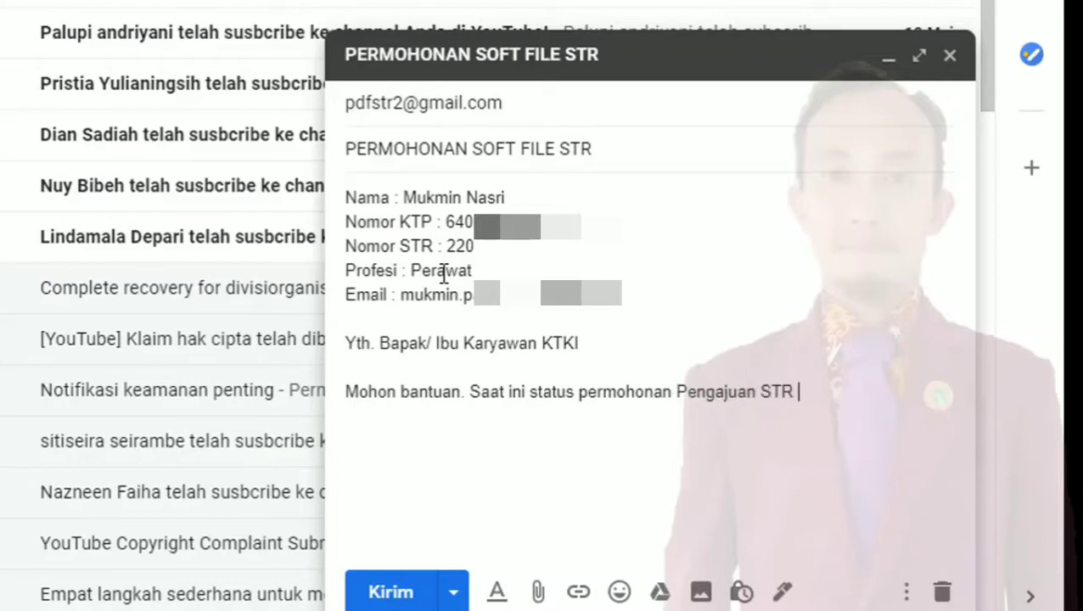
type("saya suhd")
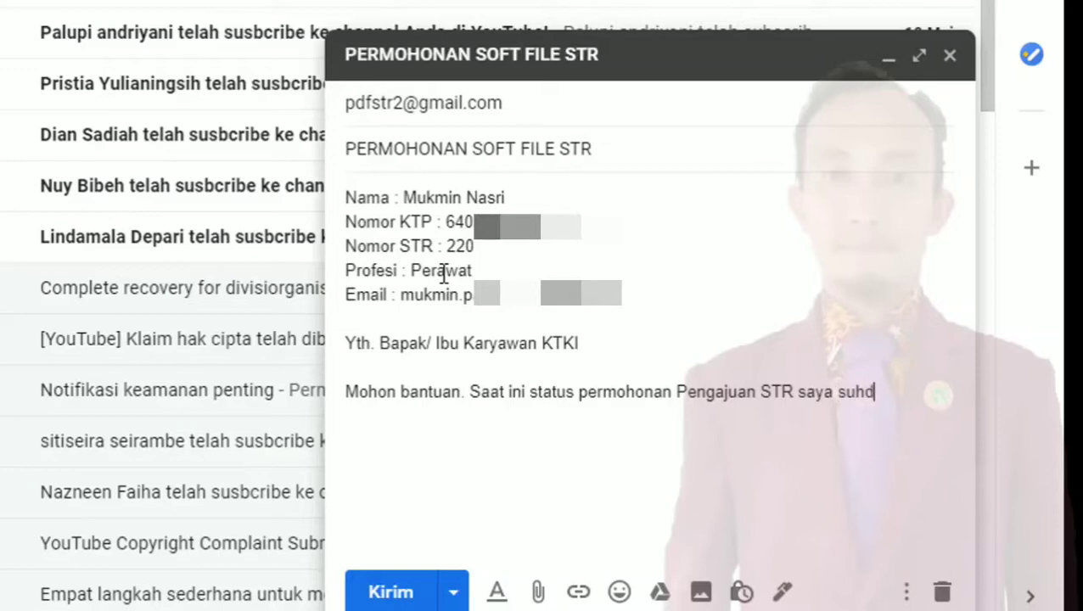
type("a berada")
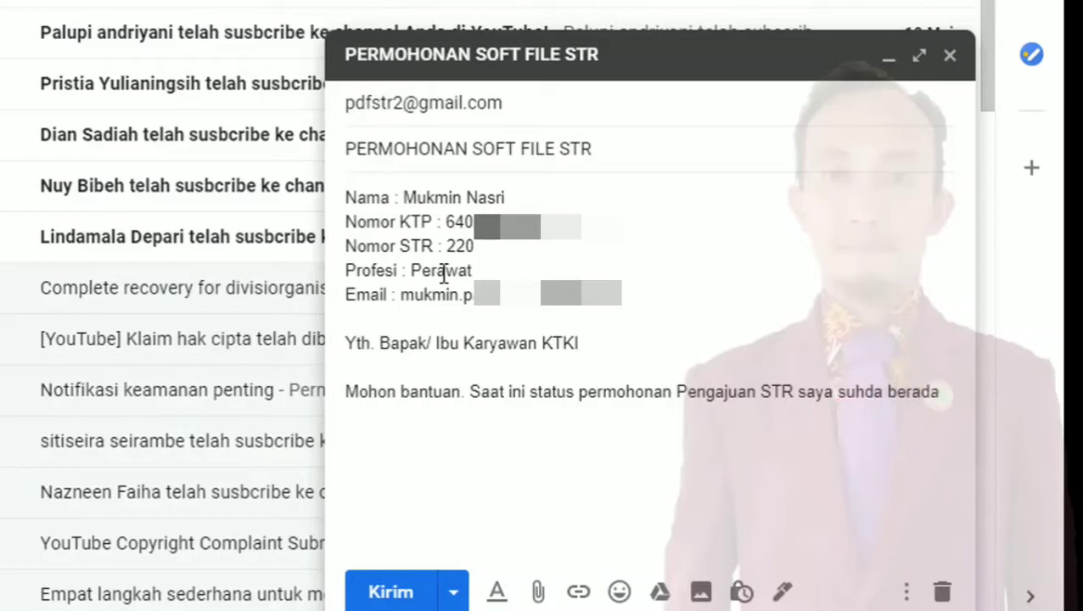
key("BackSpace")
key("BackSpace")
key("BackSpace")
key("BackSpace")
key("BackSpace")
key("BackSpace")
key("BackSpace")
key("BackSpace")
key("BackSpace")
key("BackSpace")
key("BackSpace")
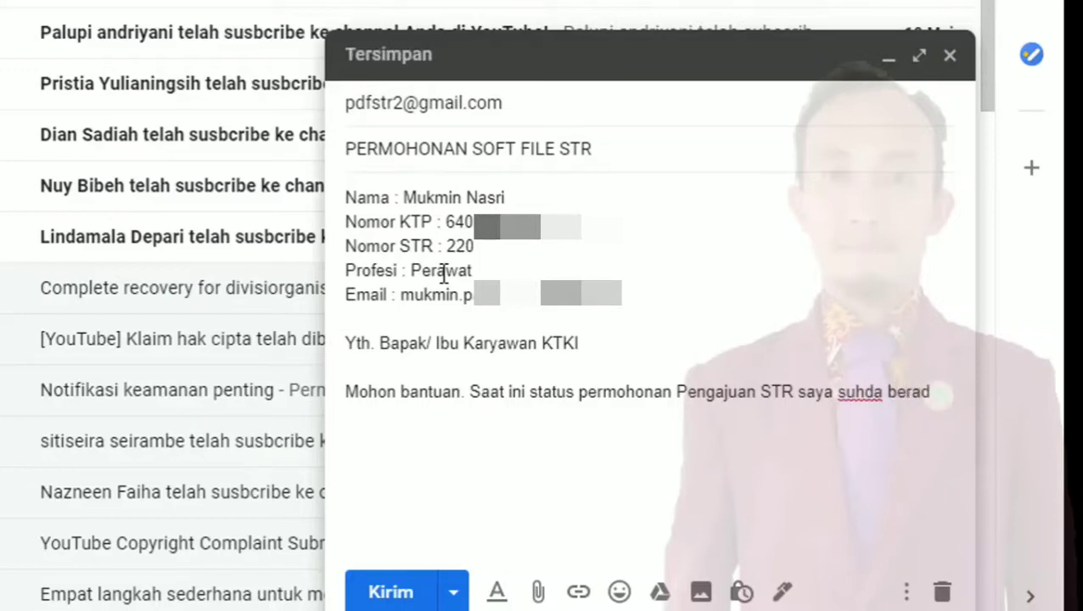
type("dah berada pada tahap 5")
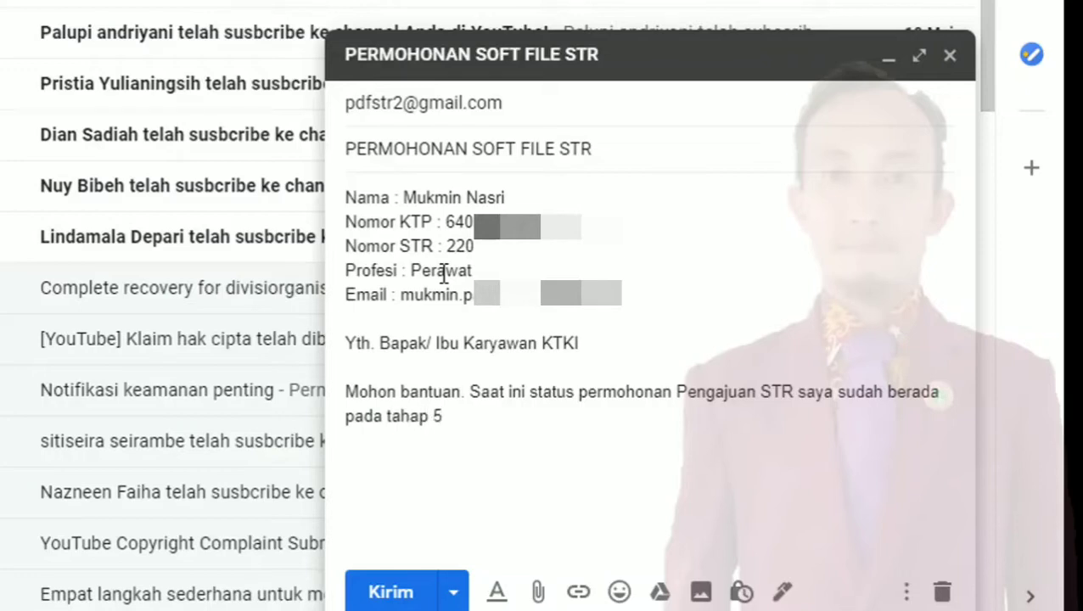
type(" (telah di")
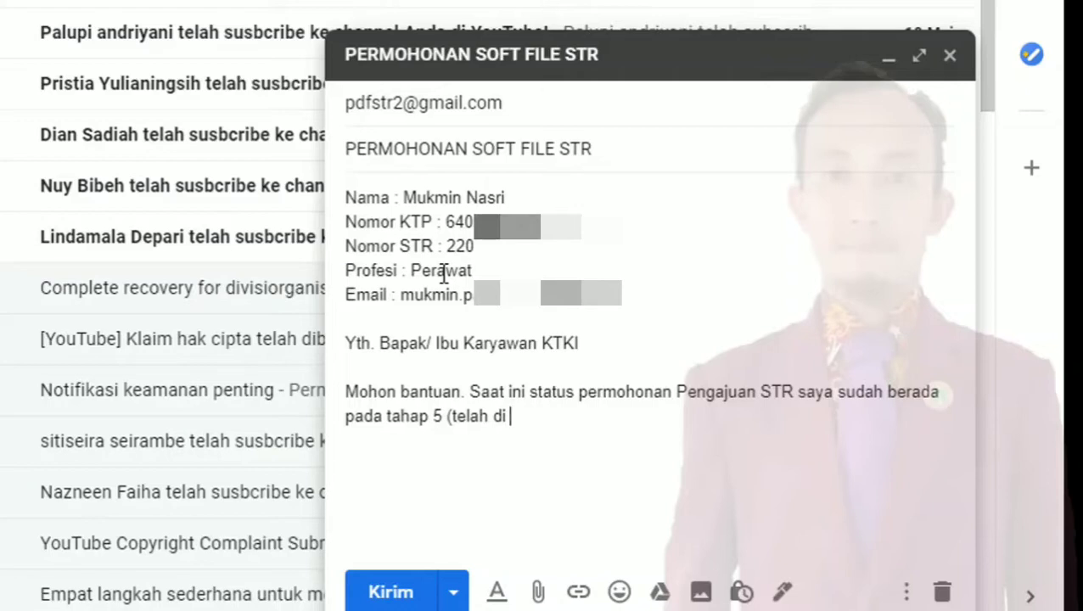
type("cetak dan menun")
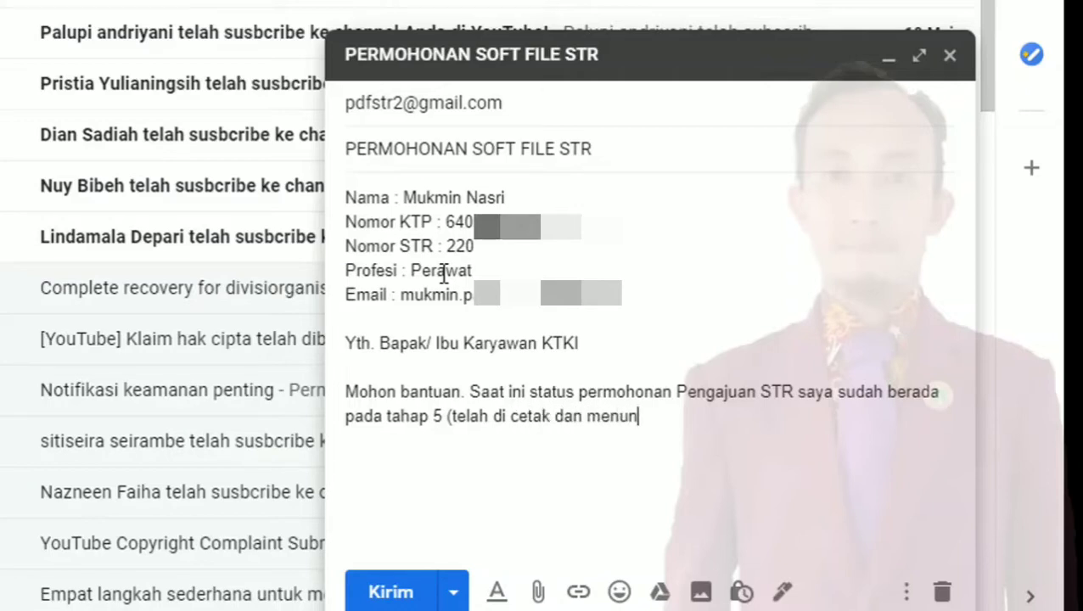
type("ggu pengiriman")
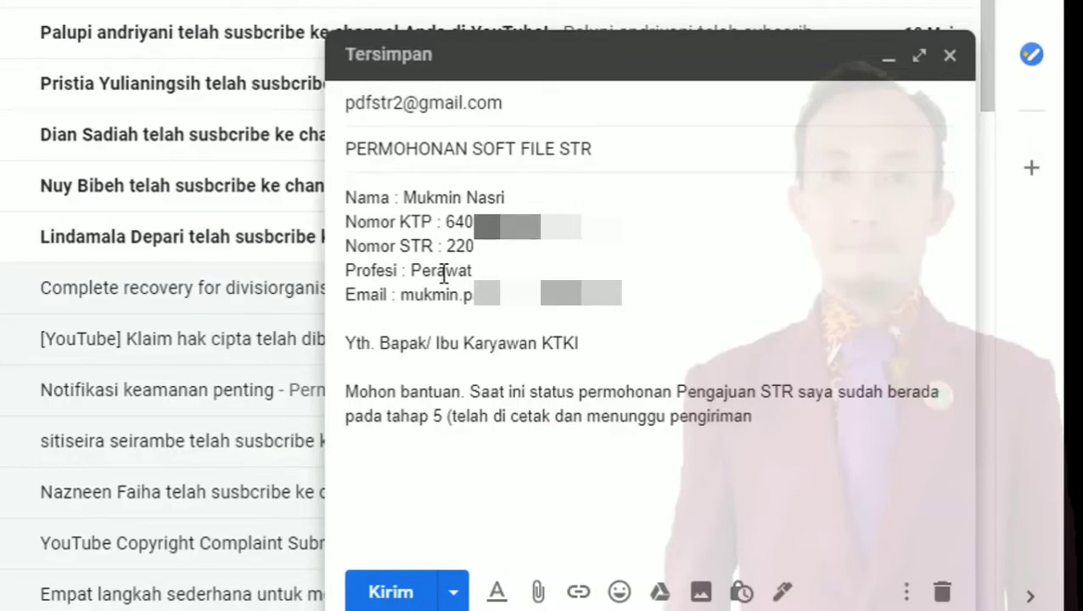
type("Z")
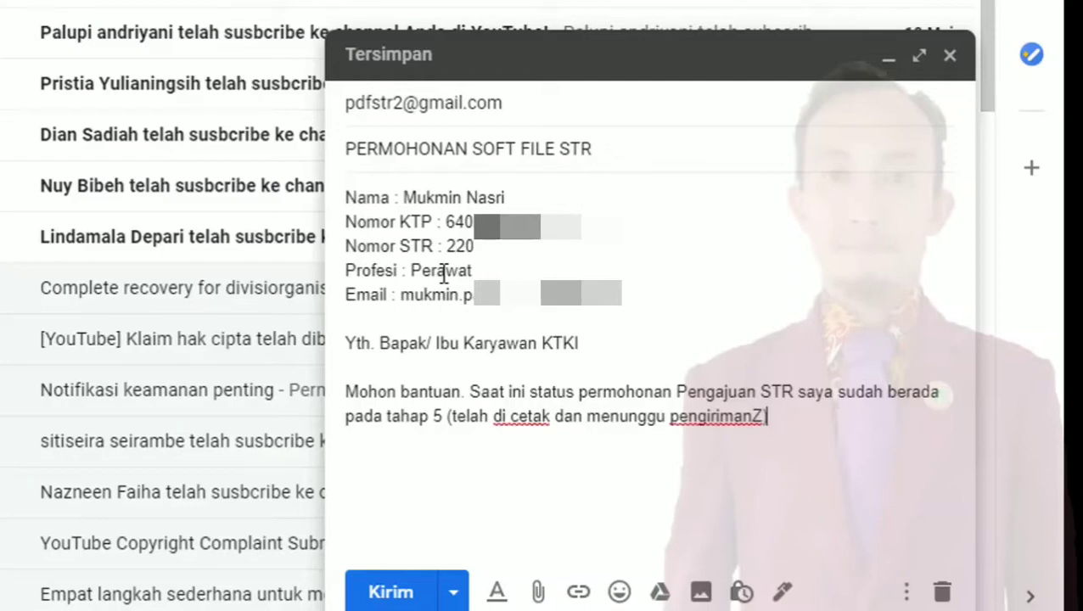
key("BackSpace")
type("). ")
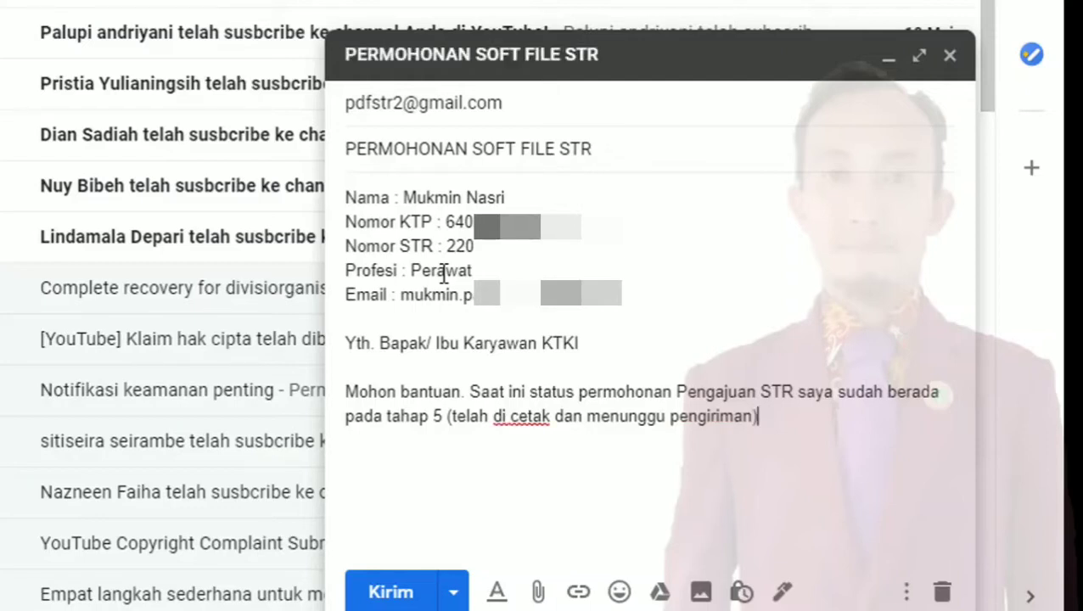
type("Mohon ")
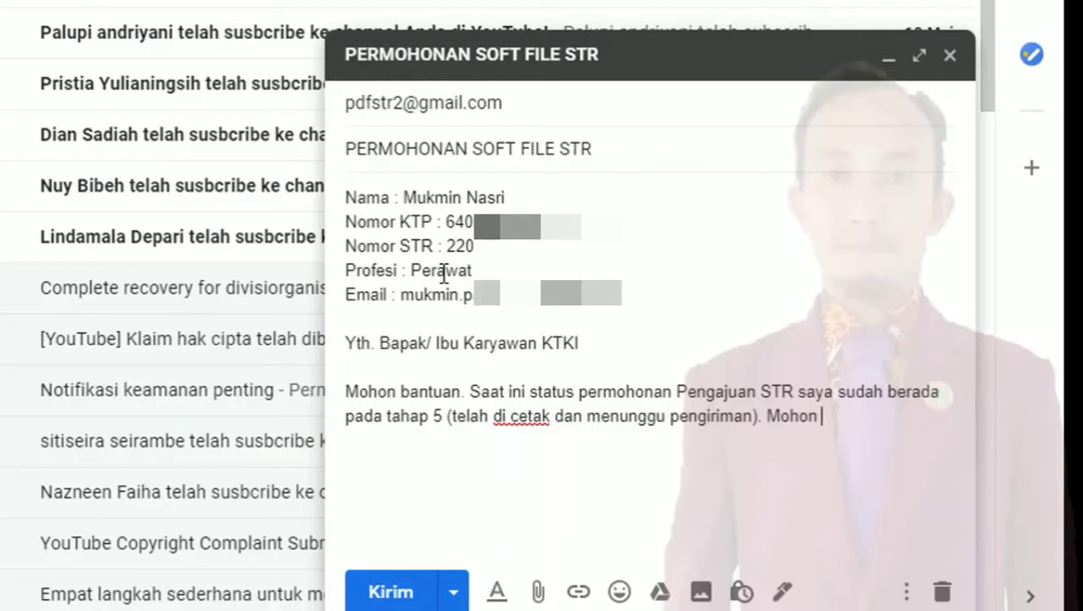
type("kiranya ")
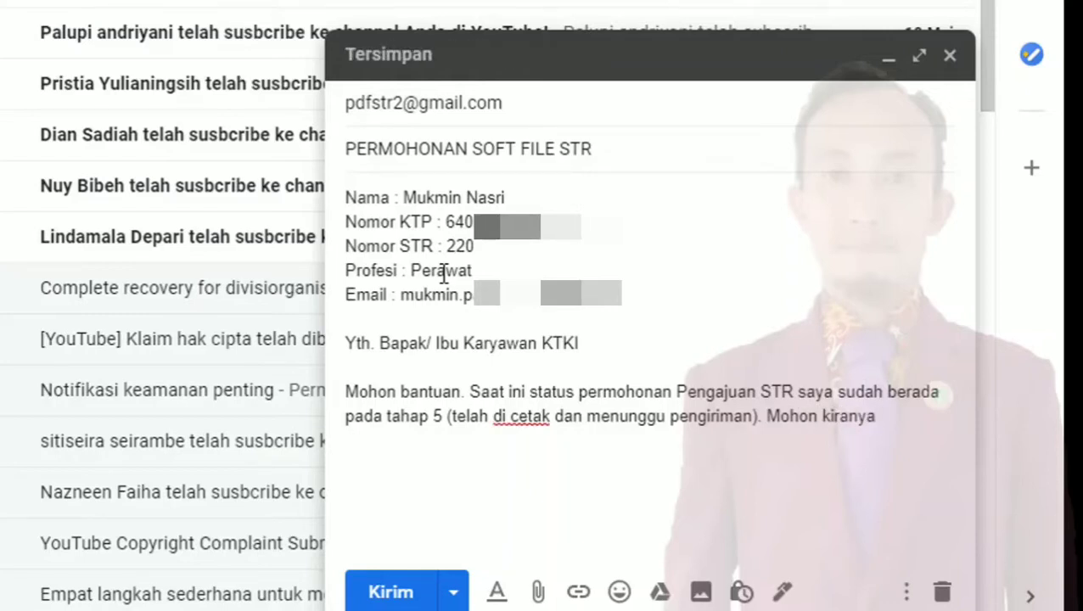
type("baa")
Add 'Mohon kiranya Bapak/ Ibu berkenan mengirimkan soft file STR saya tersebut.' and start a new paragraph
key("BackSpace")
type("pa")
key("BackSpace")
key("BackSpace")
key("BackSpace")
key("BackSpace")
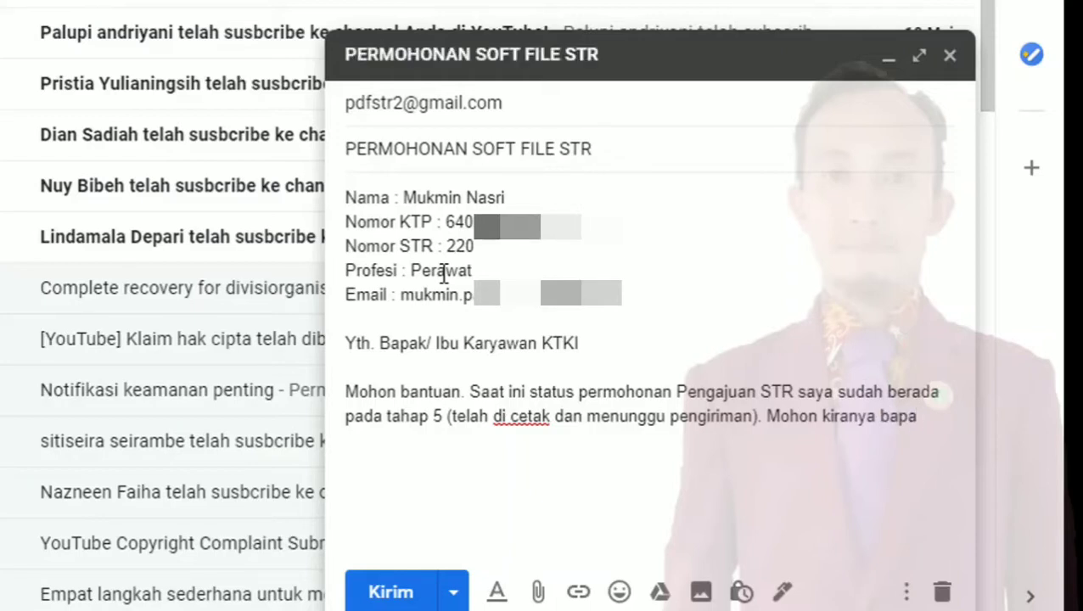
type("Bapak/ Ibu")
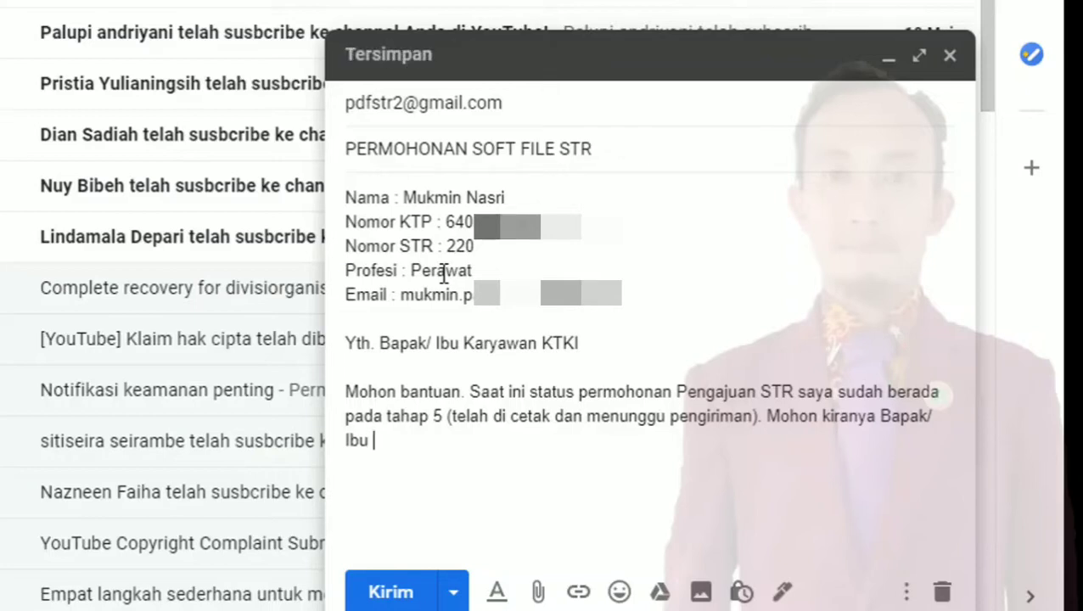
type("memnb==")
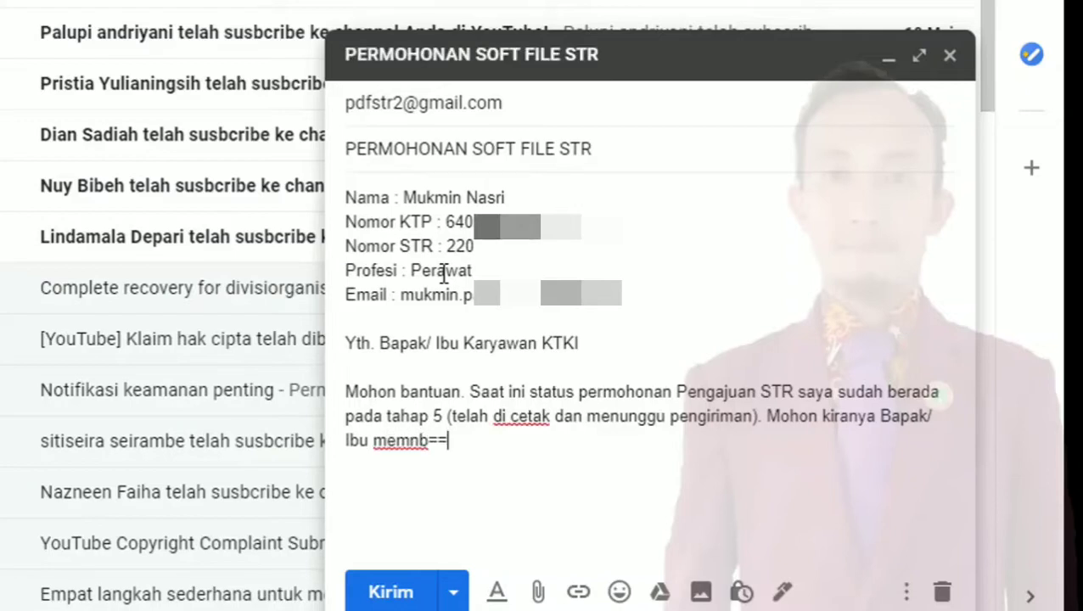
key("BackSpace")
key("BackSpace")
key("BackSpace")
key("BackSpace")
key("BackSpace")
key("BackSpace")
key("BackSpace")
type("be")
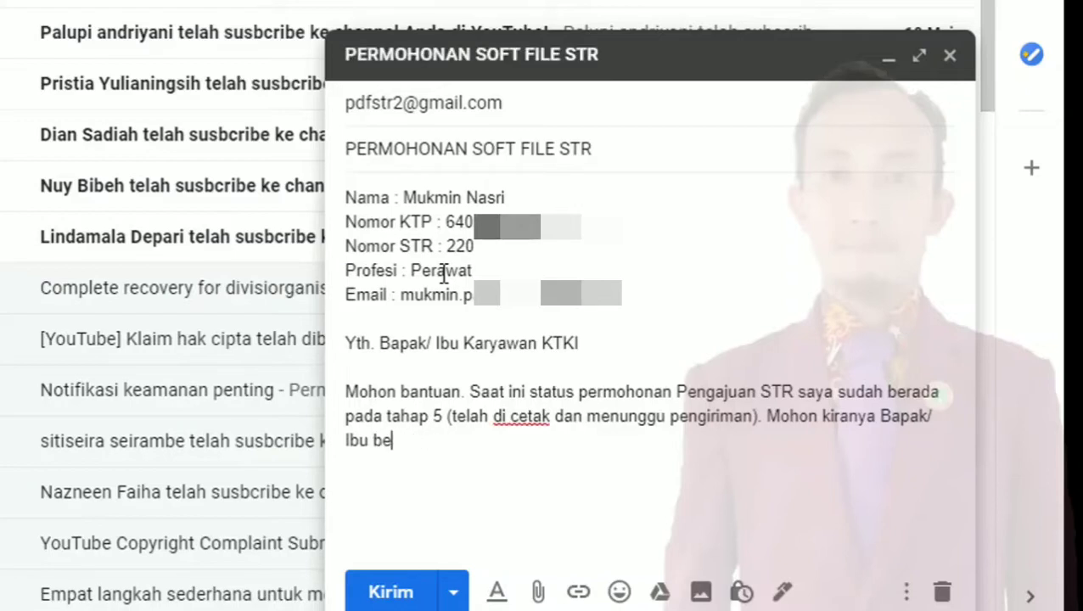
type("rkenan mengiri")
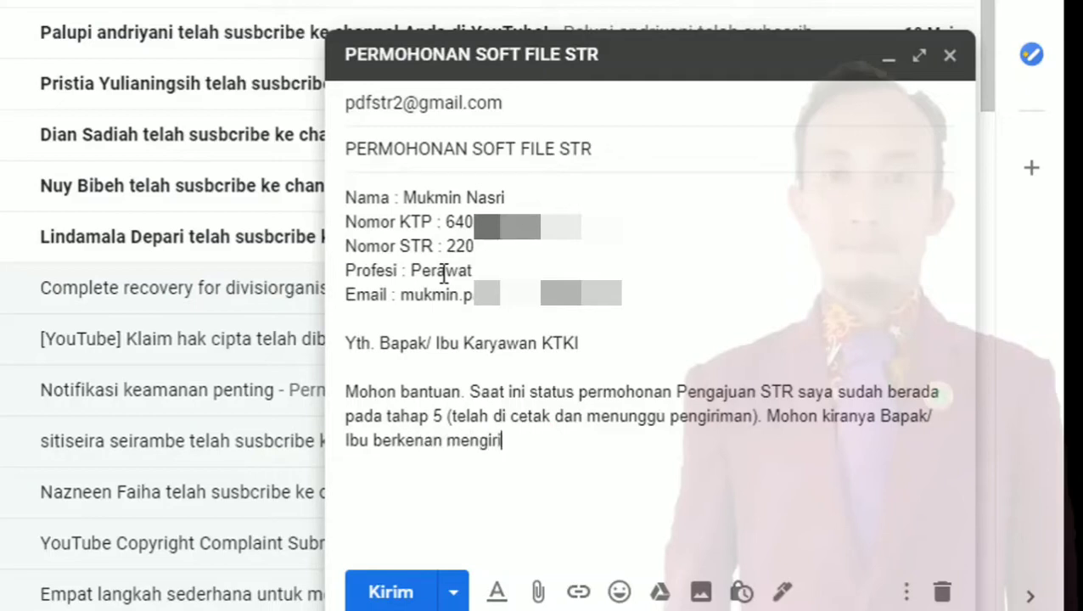
type("mkan soft file")
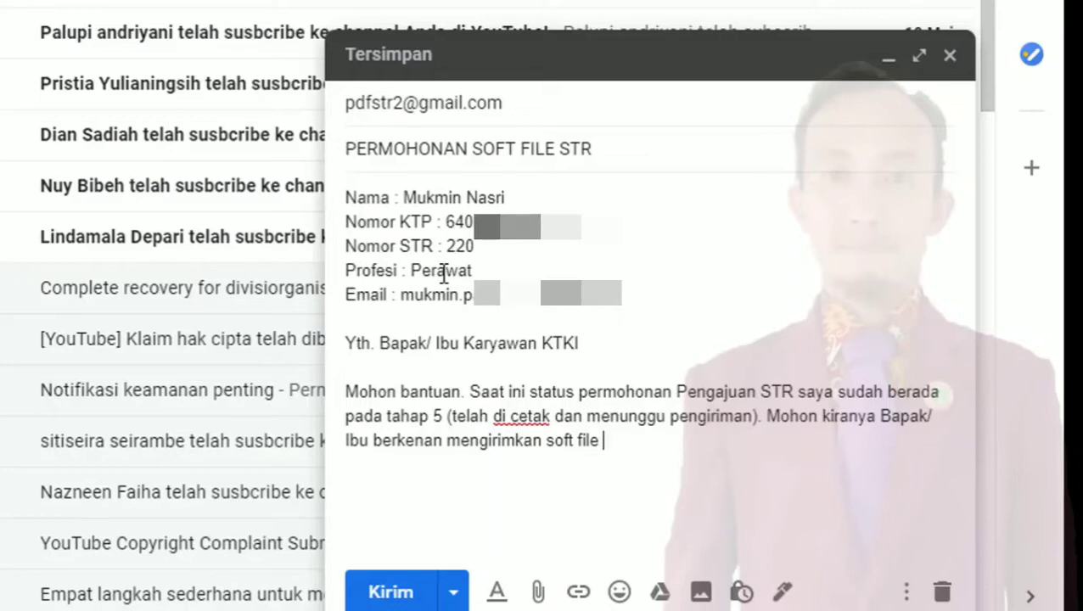
type("STR")
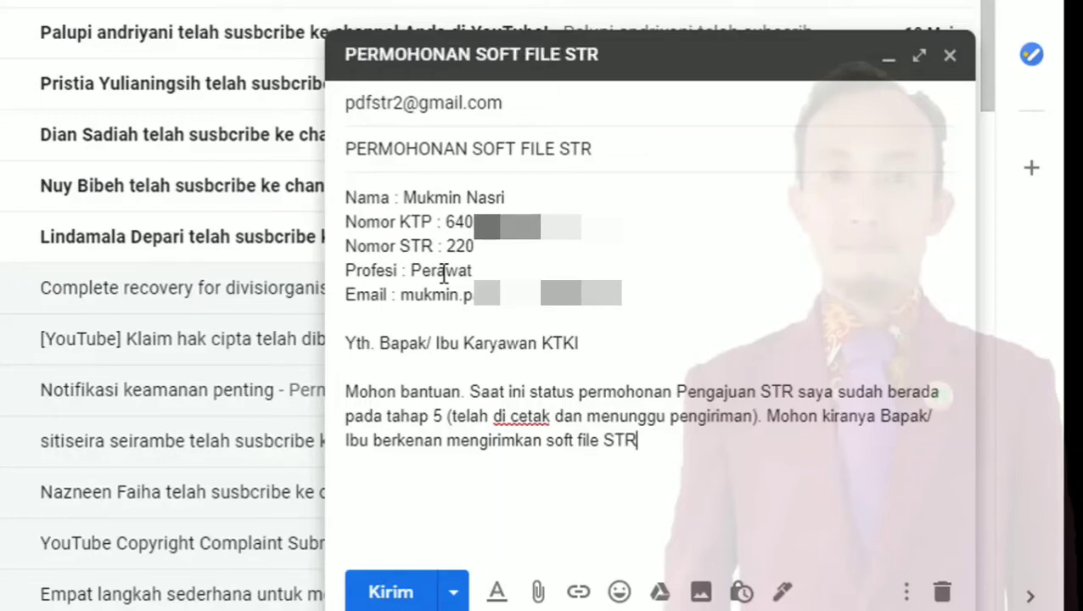
type(" saya terse")
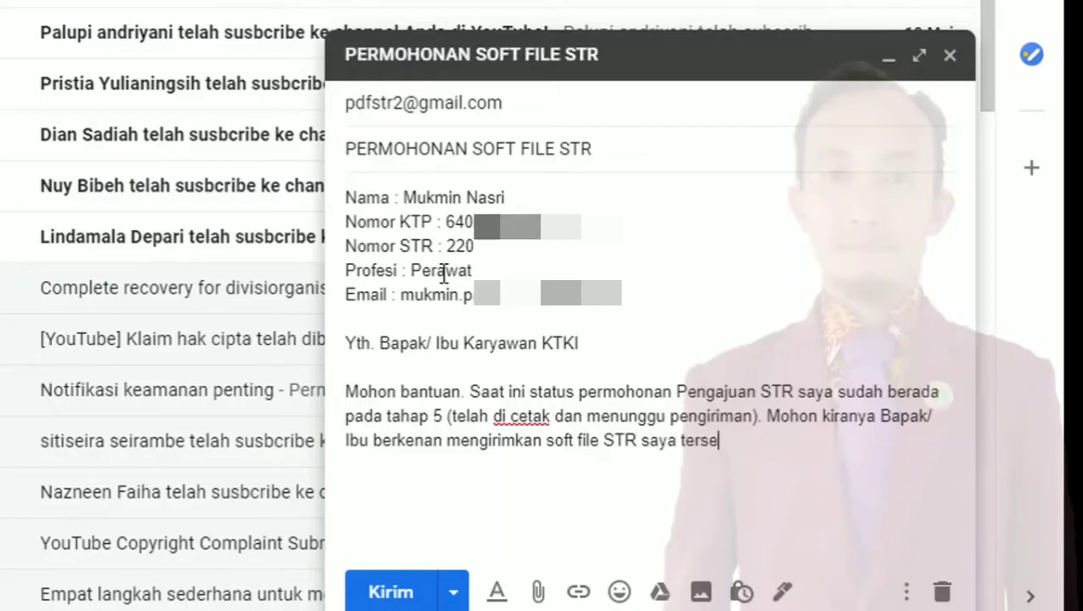
type("but.")
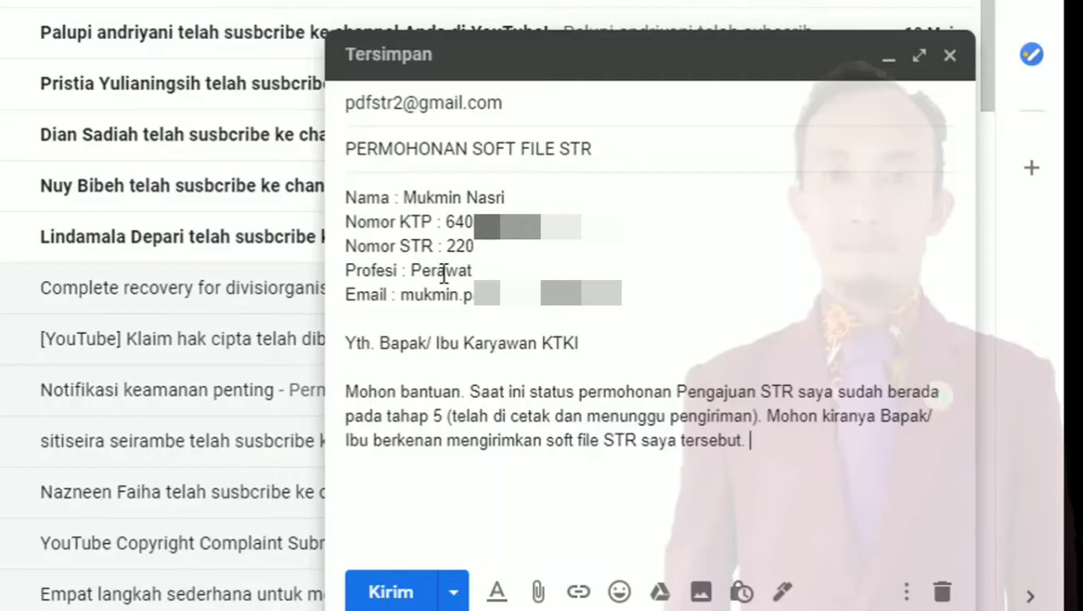
key("Return")
key("Return")
Add the line about the attached Kartu Registrasi STR proof, then 'Terima kasih banyak atas bantuan Bapak/ Ibu dalam hal ini.'
type("Sebagai per")
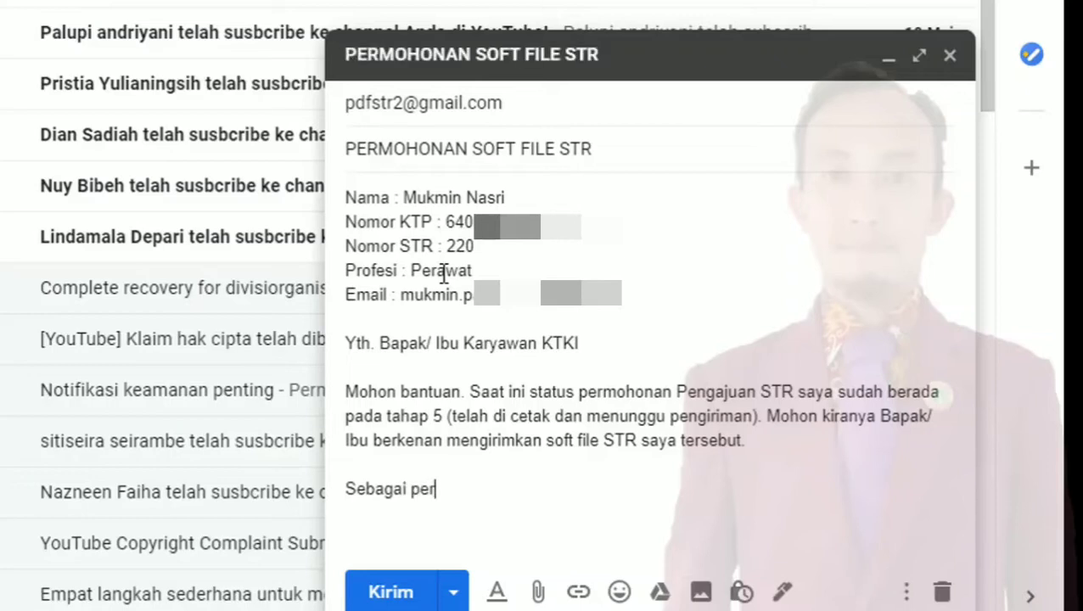
type("timbangan ")
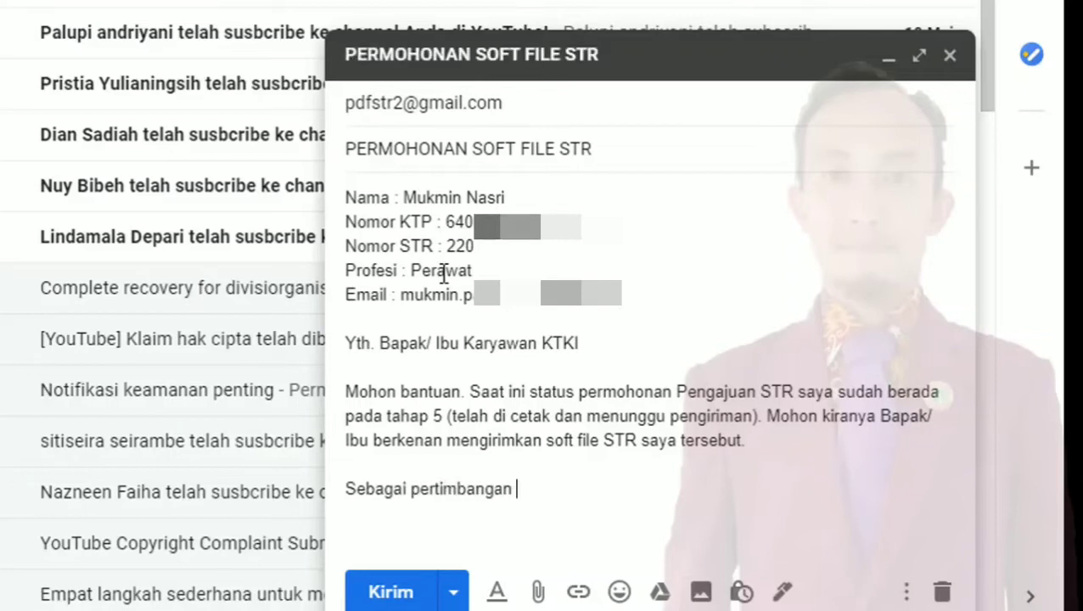
type("dan")
key("BackSpace")
key("BackSpace")
key("BackSpace")
key("BackSpace")
type(", beriokut")
key("BackSpace")
key("BackSpace")
key("BackSpace")
key("BackSpace")
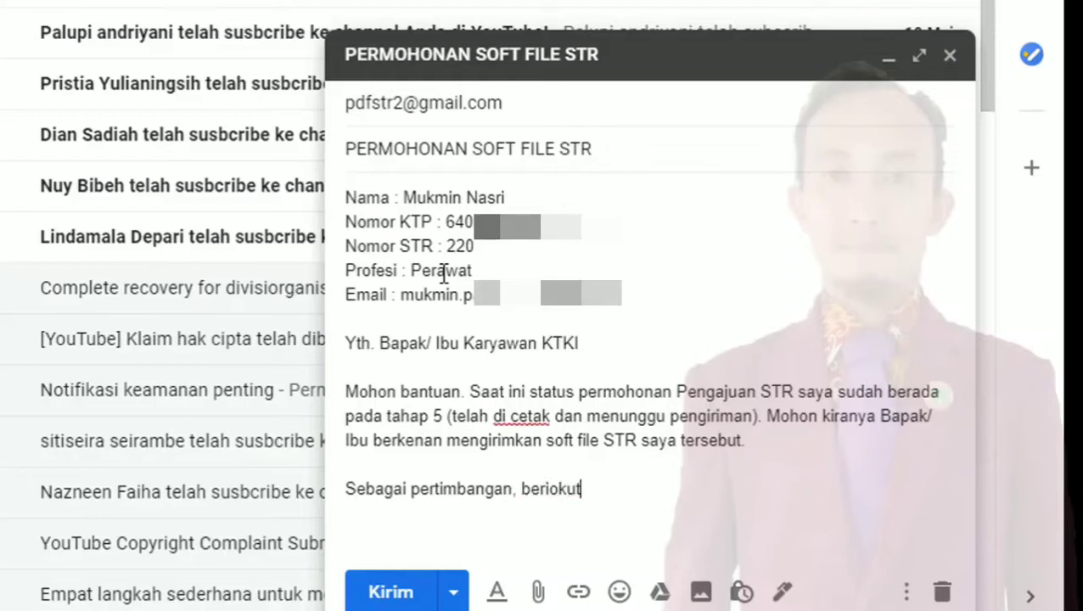
type("kut saya kirimka")
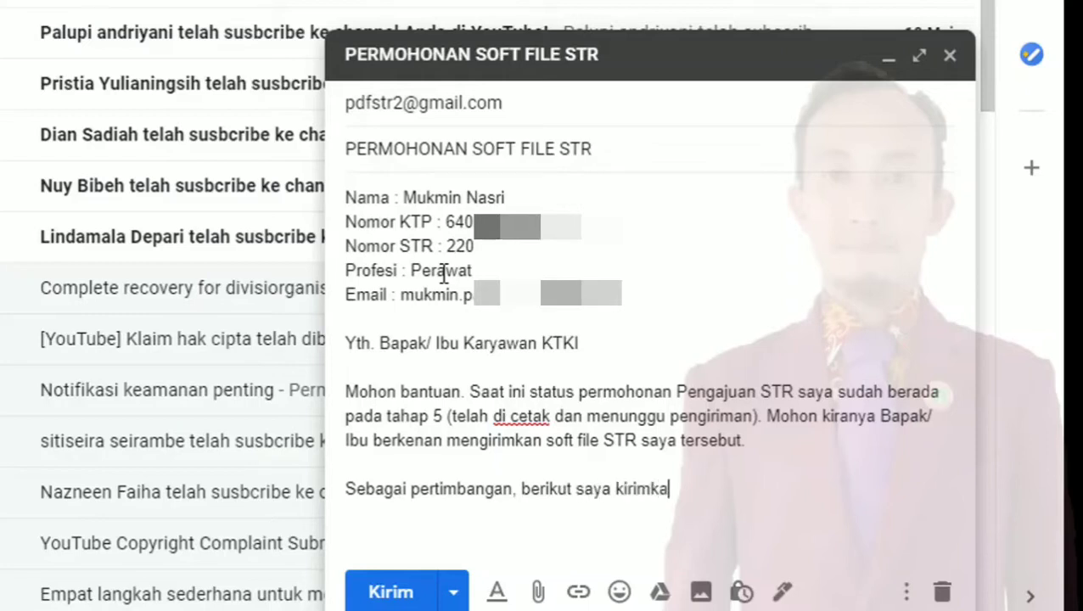
type("n lampiran ")
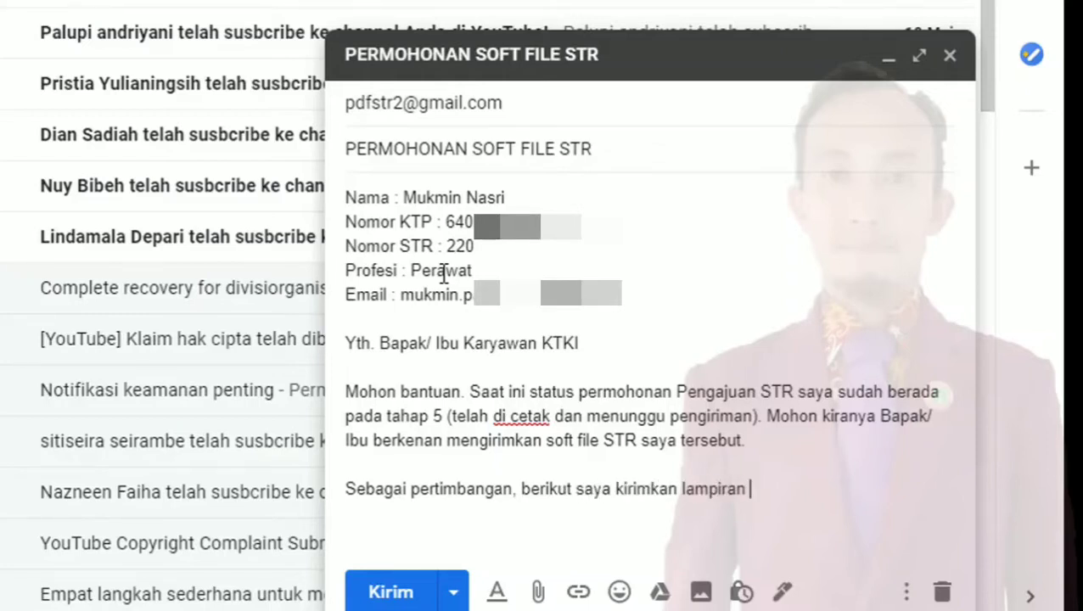
type("bukti Kat")
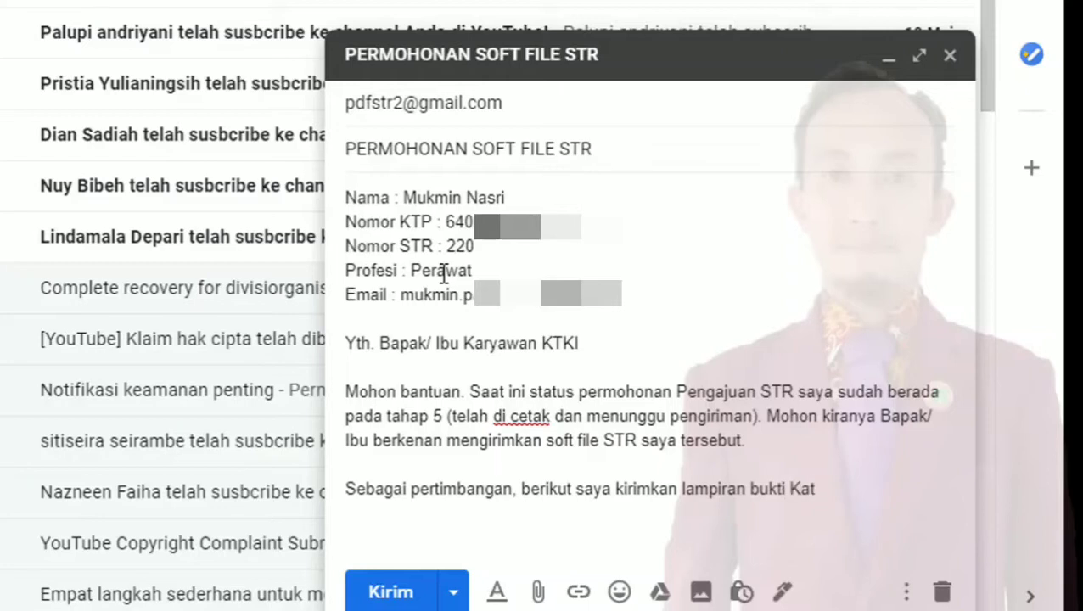
key("BackSpace")
type("rt")
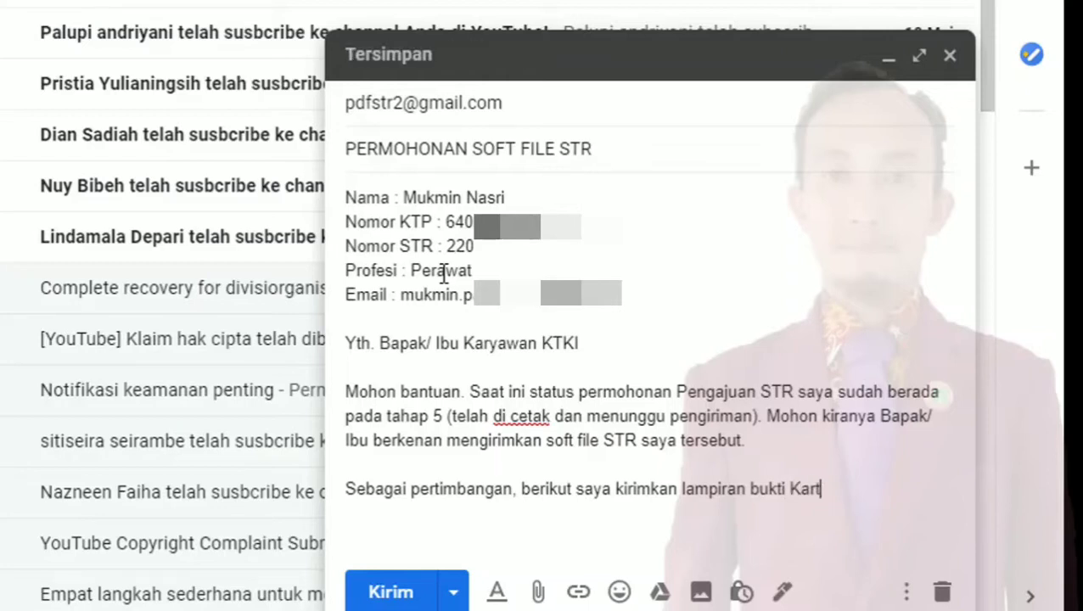
type("u Registr")
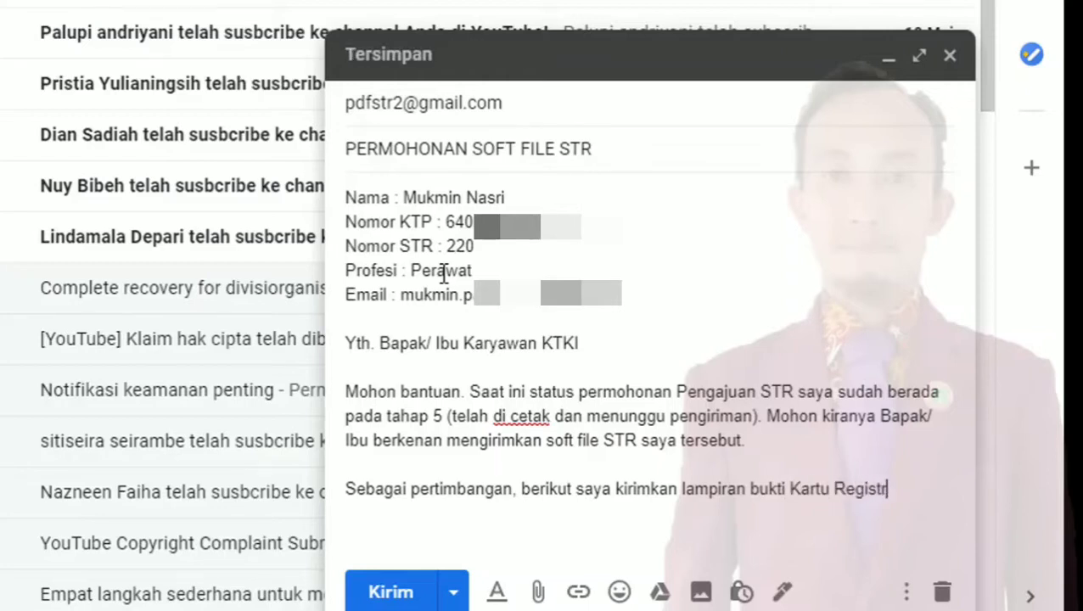
type("asi STR")
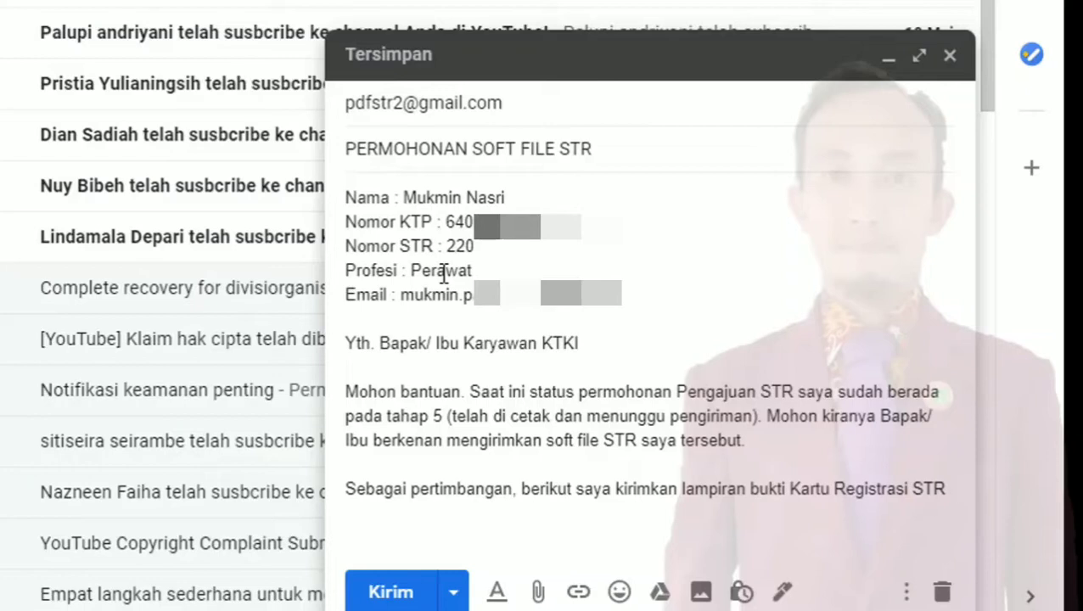
type("yang sudah saya ")
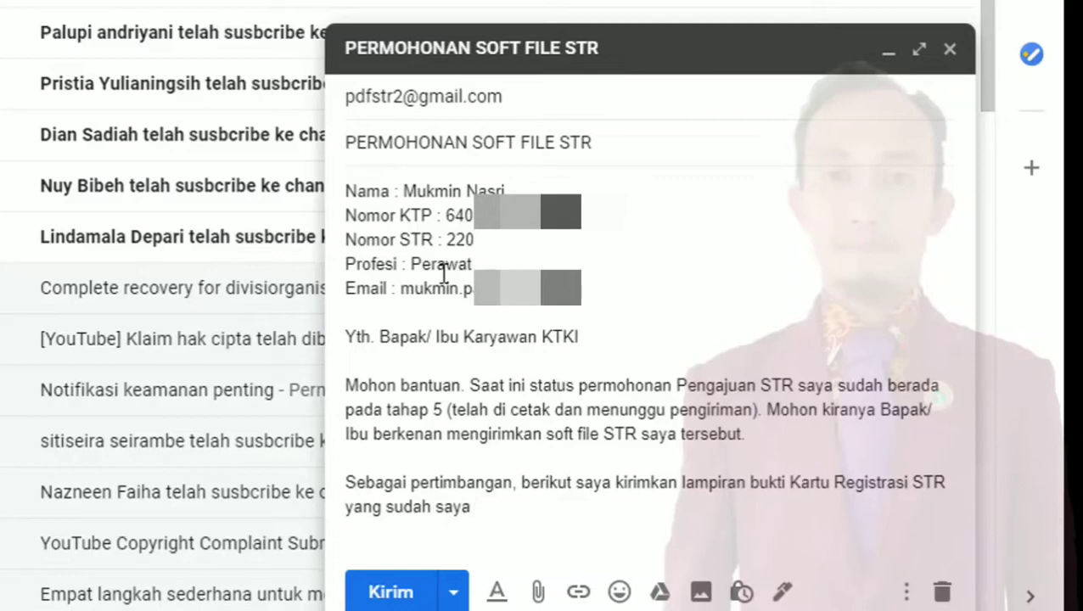
type("miliki.")
key("Return")
key("Return")
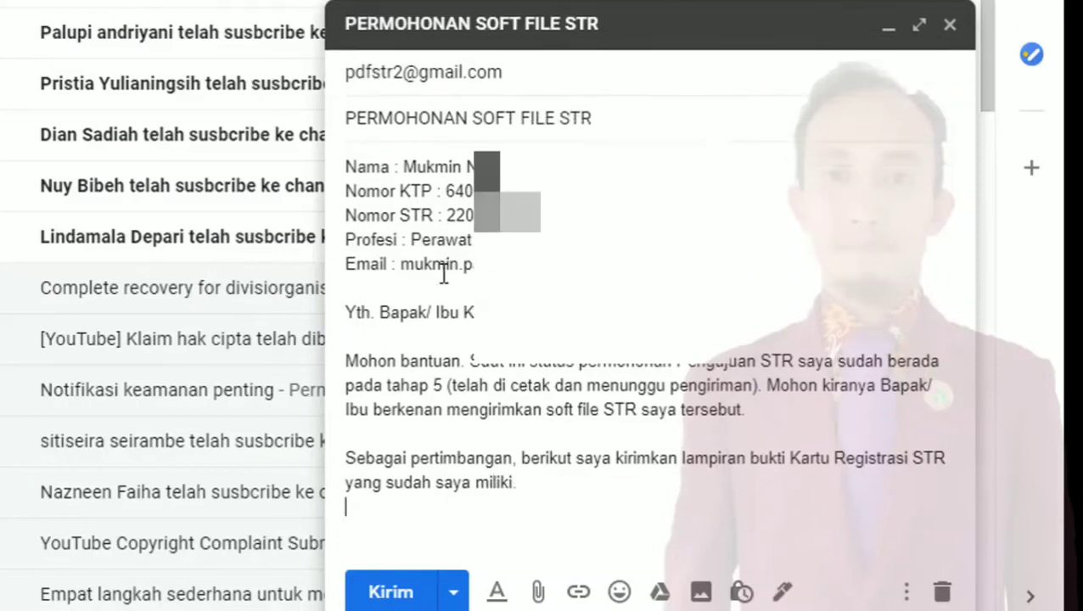
type("Ter")
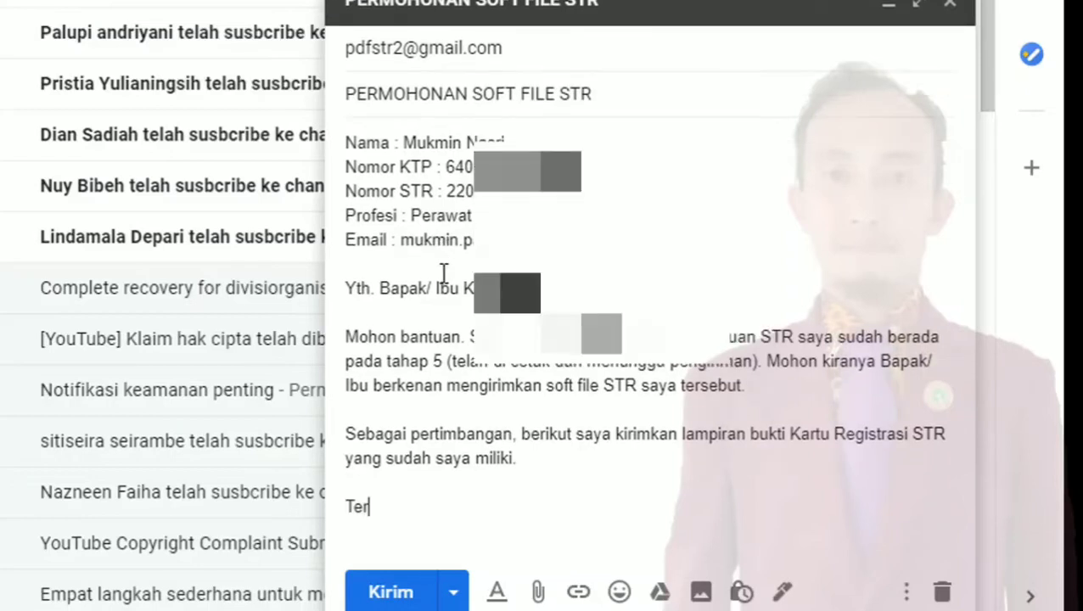
type("ima kasih")
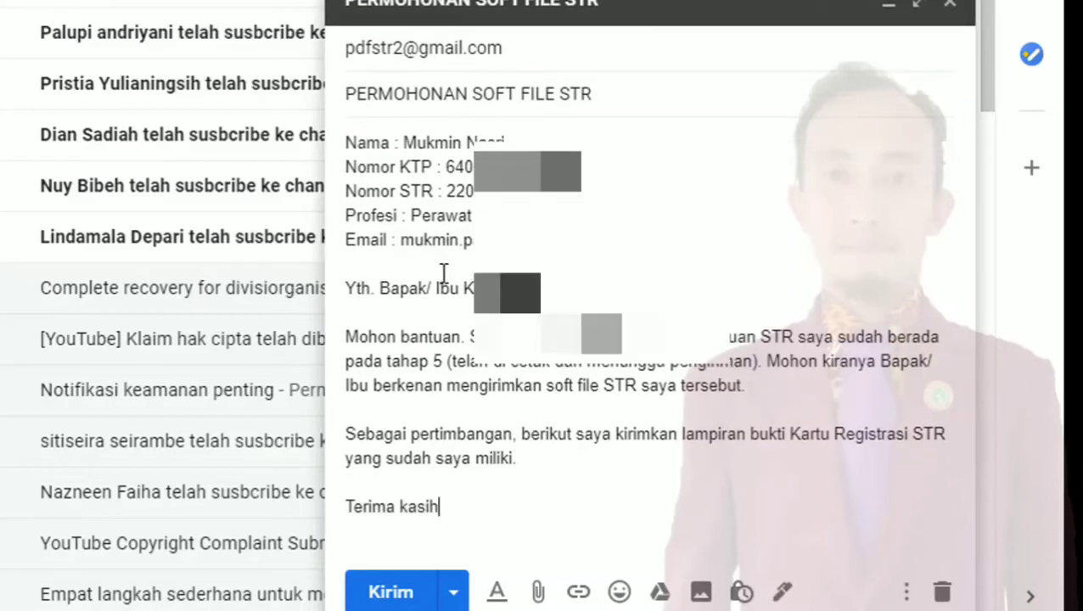
type(" banyak atas ")
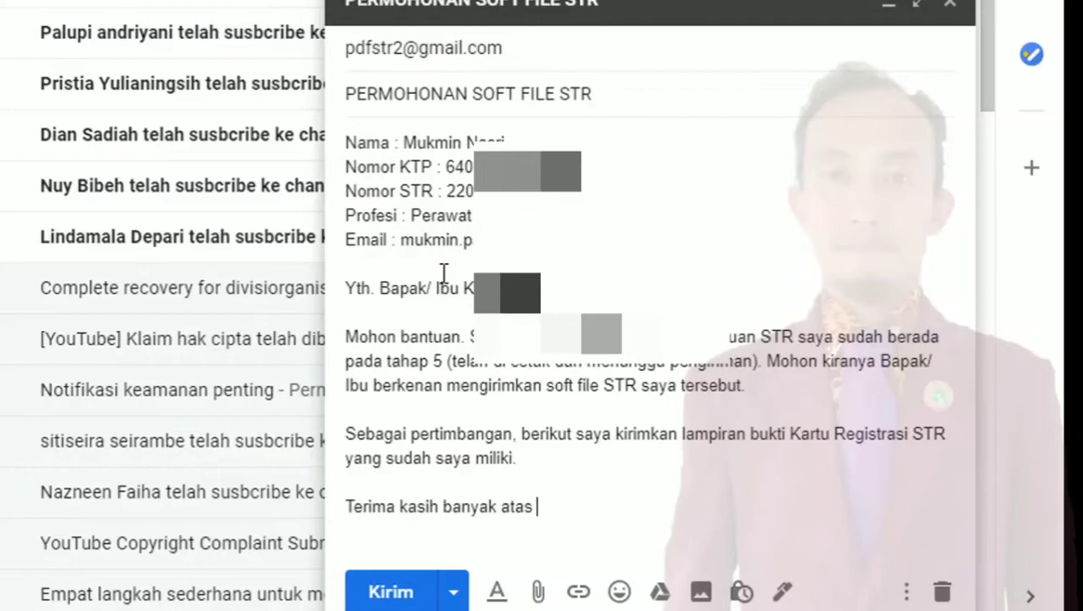
type("bantuan Bap")
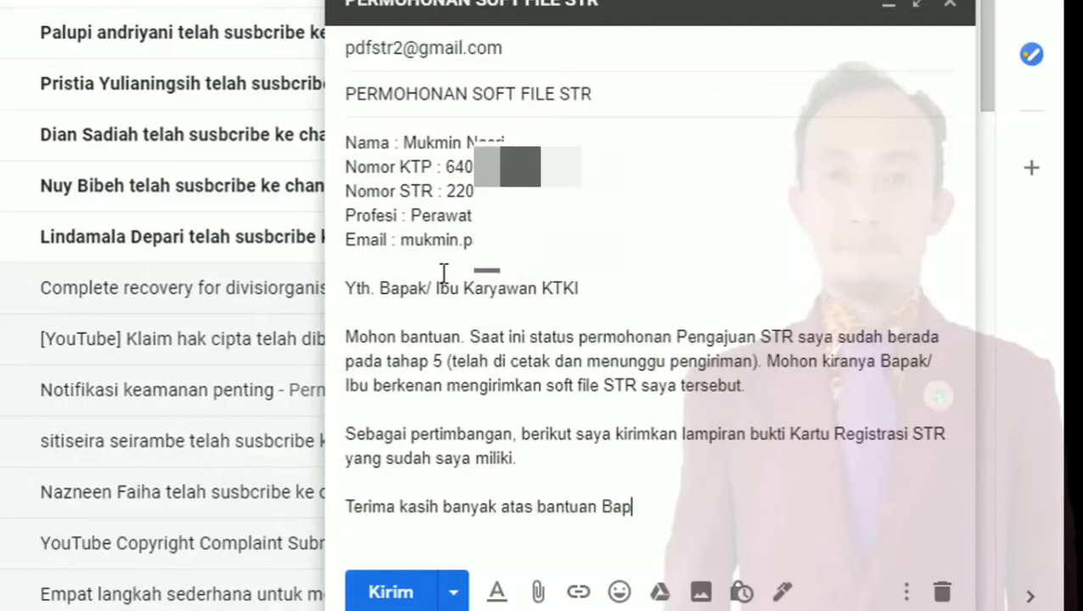
type("ak/ Ibu")
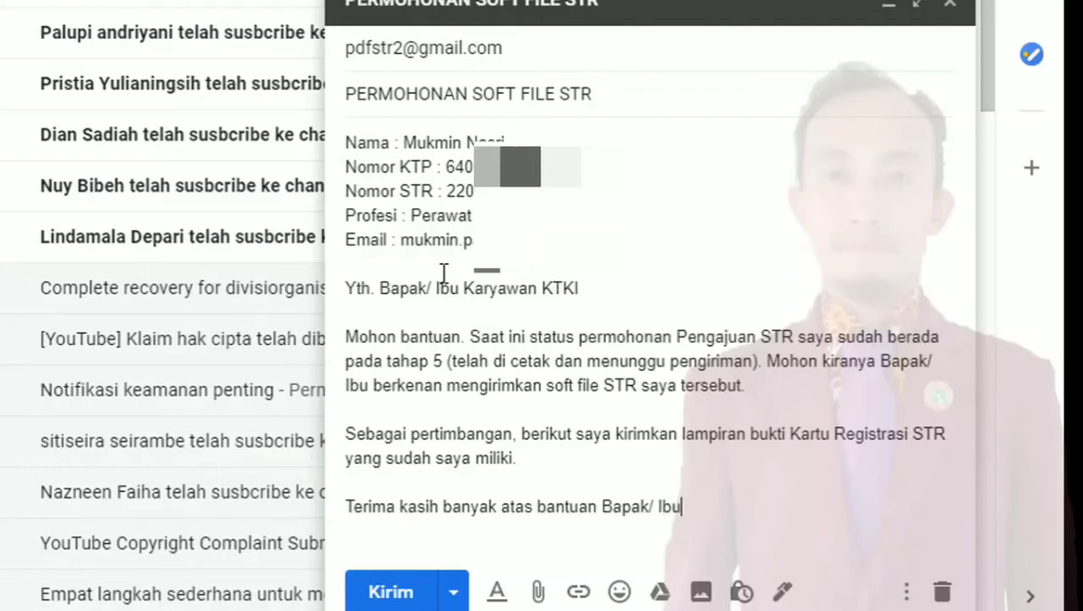
type(" dalam hal i")
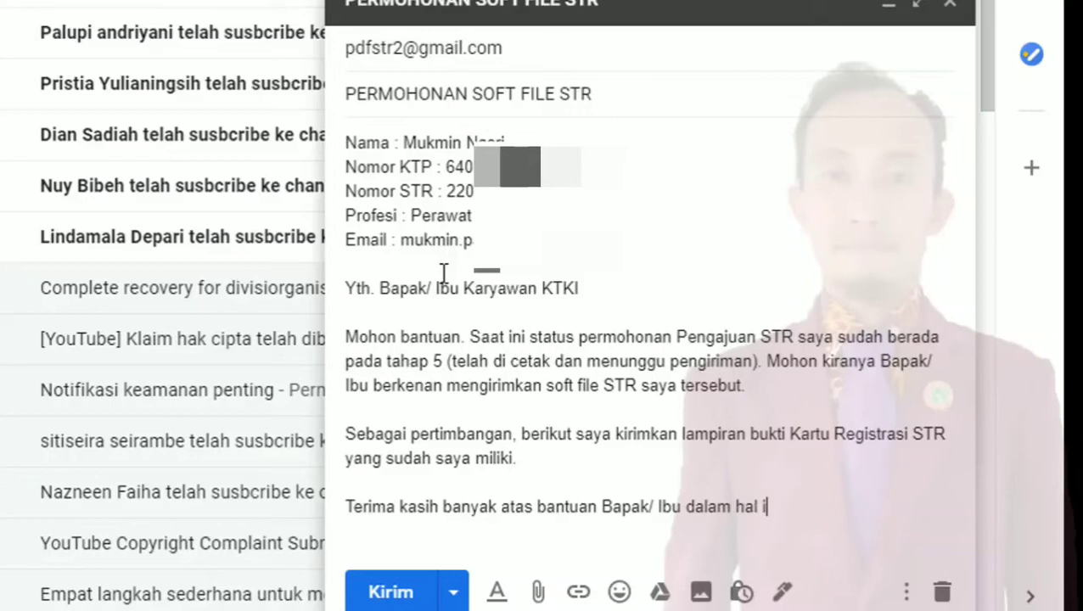
type("ni.")
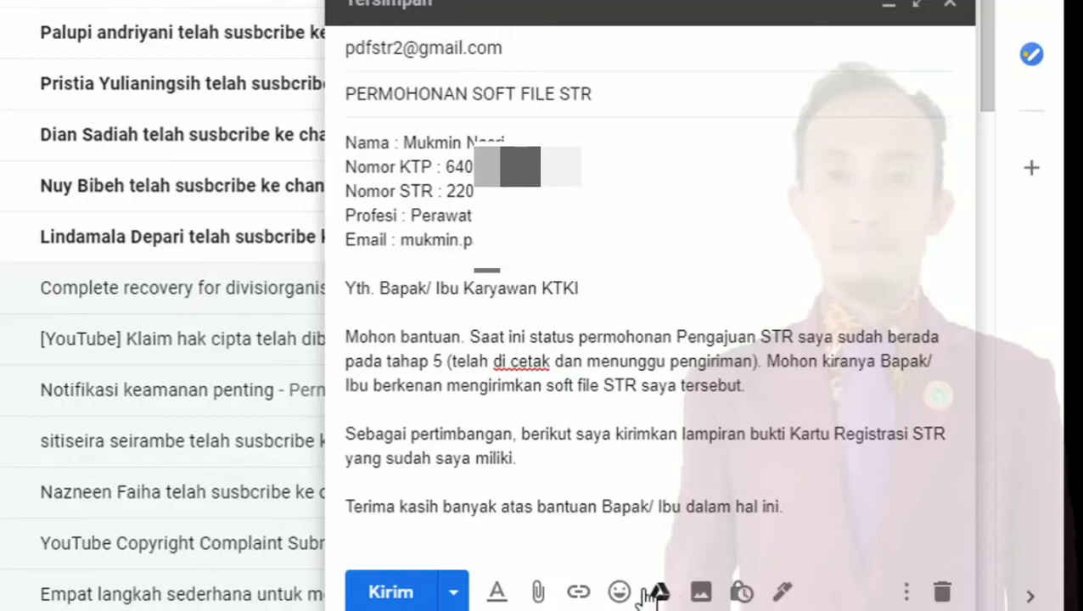
Attach the STR registration card file from the computer to the email
left_click(540, 594)
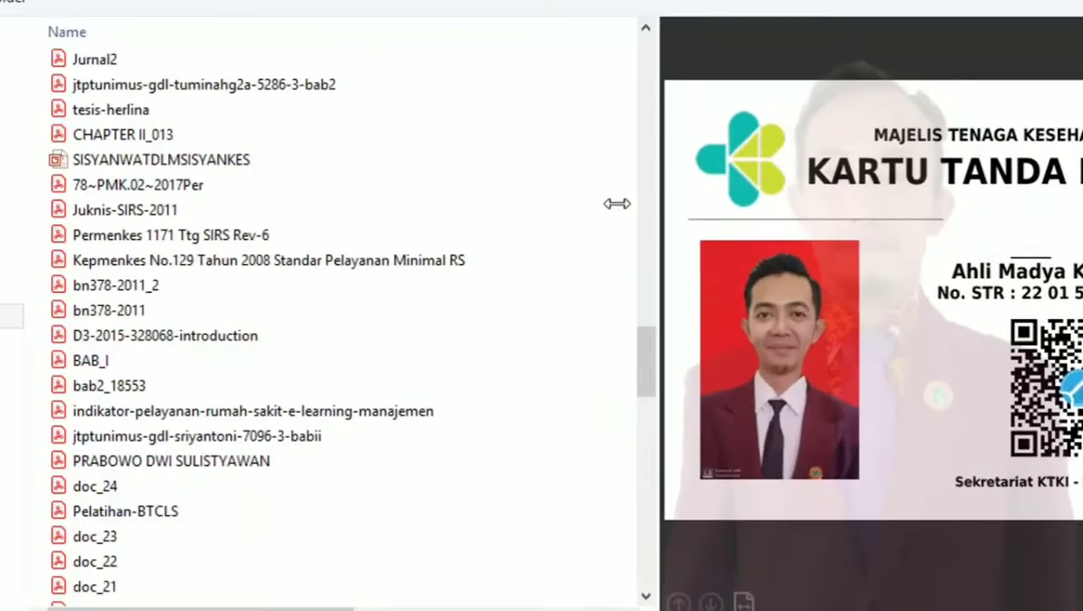
left_click_drag(617, 203, 630, 214)
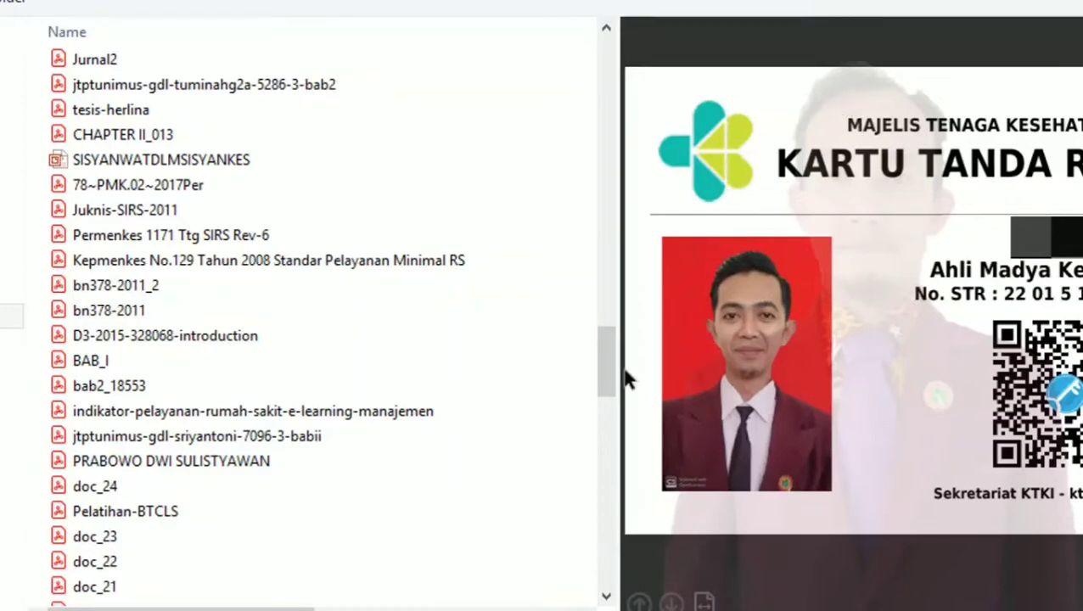
left_click_drag(612, 365, 587, 32)
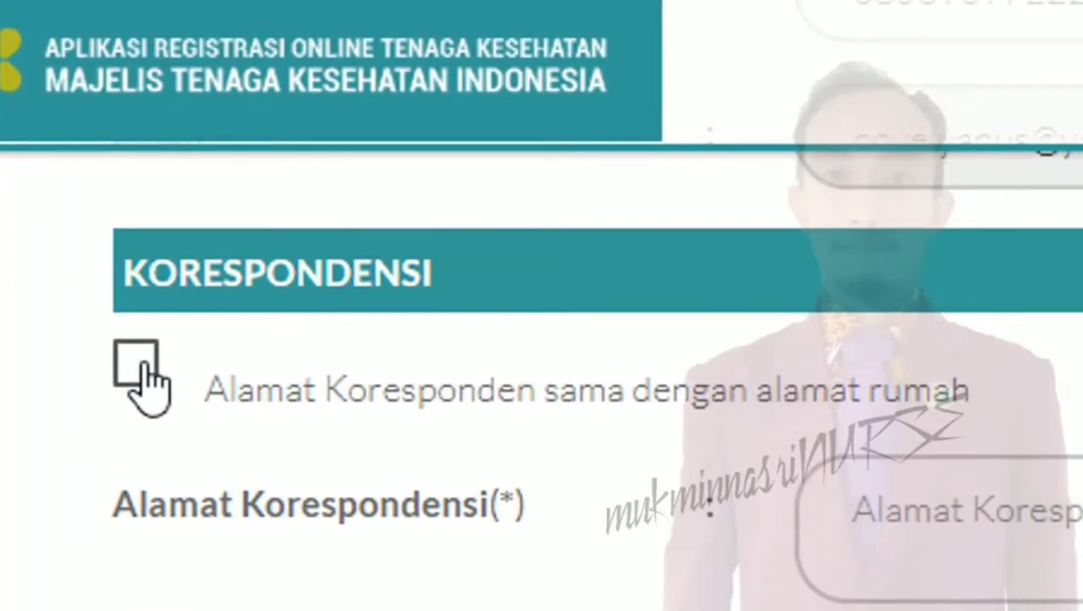
Tick 'Alamat Koresponden sama dengan alamat rumah' so the correspondence address copies the home address
left_click(145, 382)
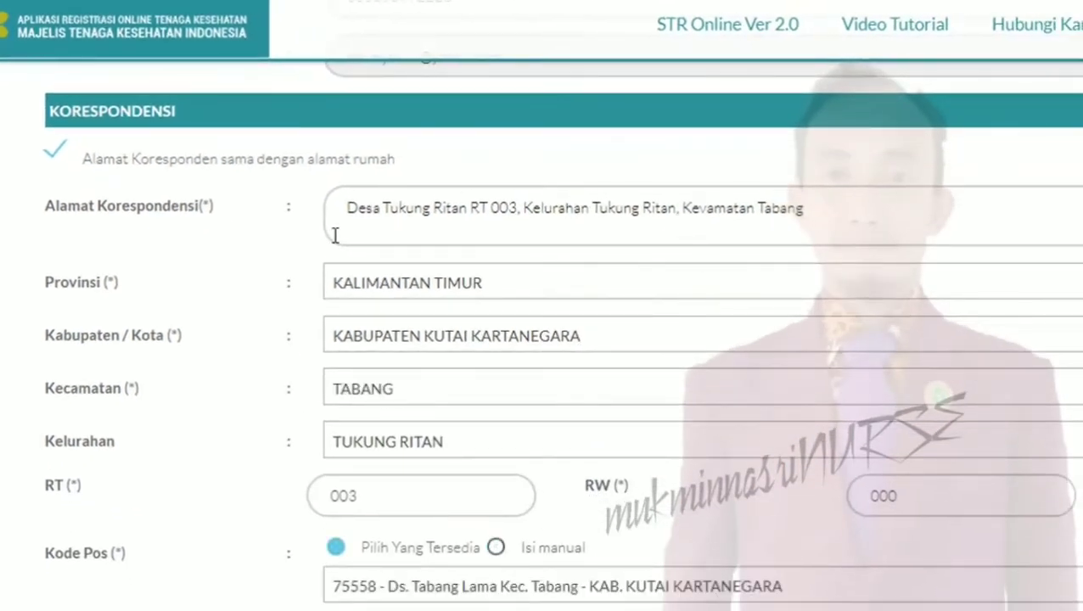
scroll(627, 548, "down", 1)
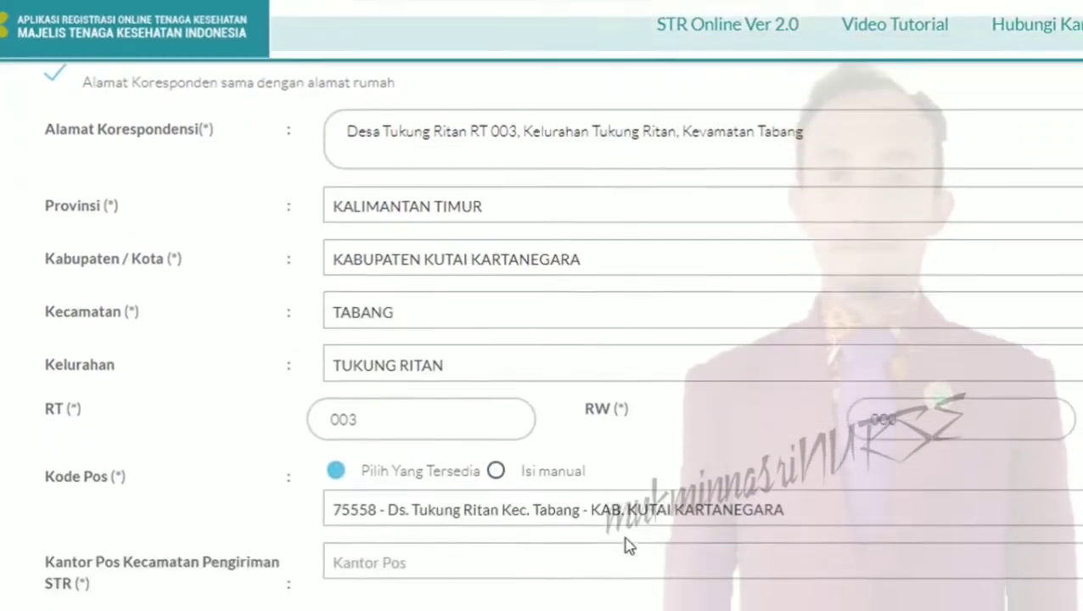
scroll(626, 547, "down", 2)
Choose 75557B1-Kantor Pos Kembang Janggut as the delivery post office
left_click(372, 450)
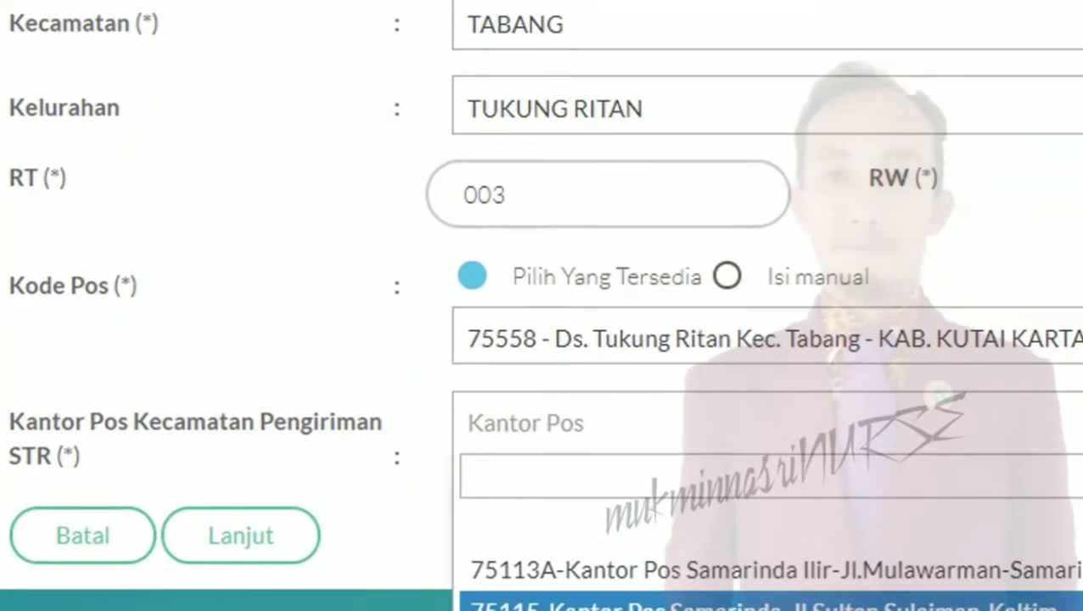
key("Down")
key("Down")
key("Down")
key("Down")
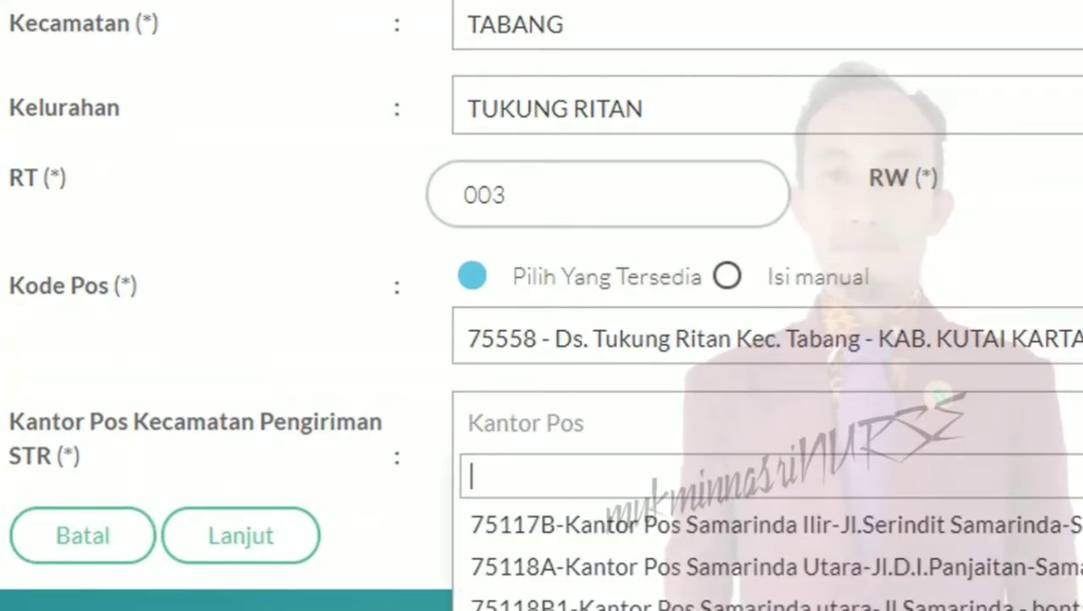
key("Down")
key("Down")
key("Down")
key("Down")
key("Down")
key("Down")
key("Down")
key("Down")
key("Down")
key("Down")
key("Down")
key("Down")
key("Down")
key("Down")
key("Down")
key("Down")
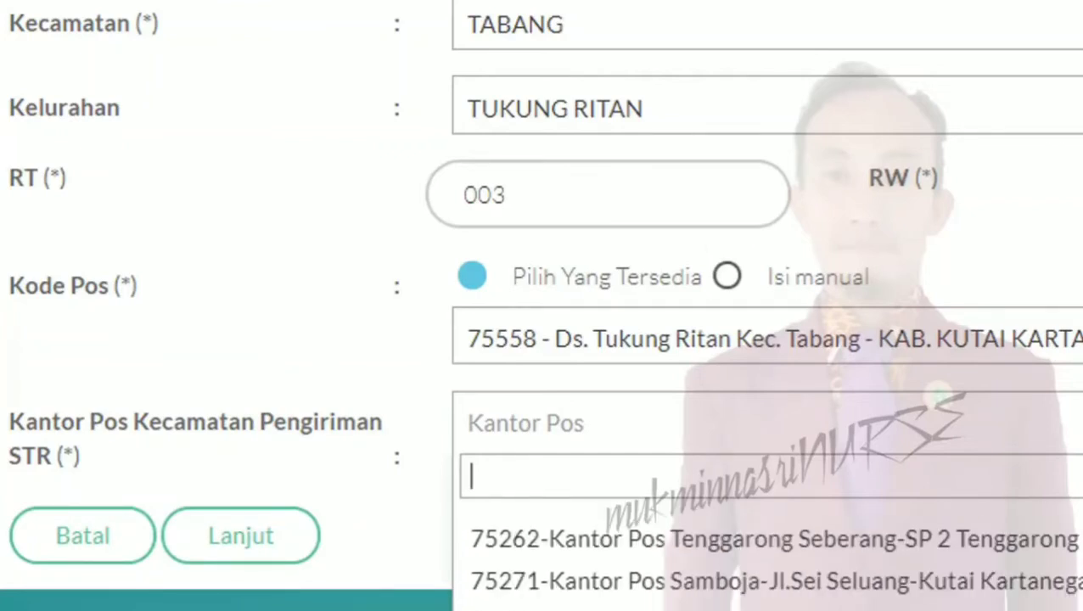
key("Down")
key("Down")
key("Down")
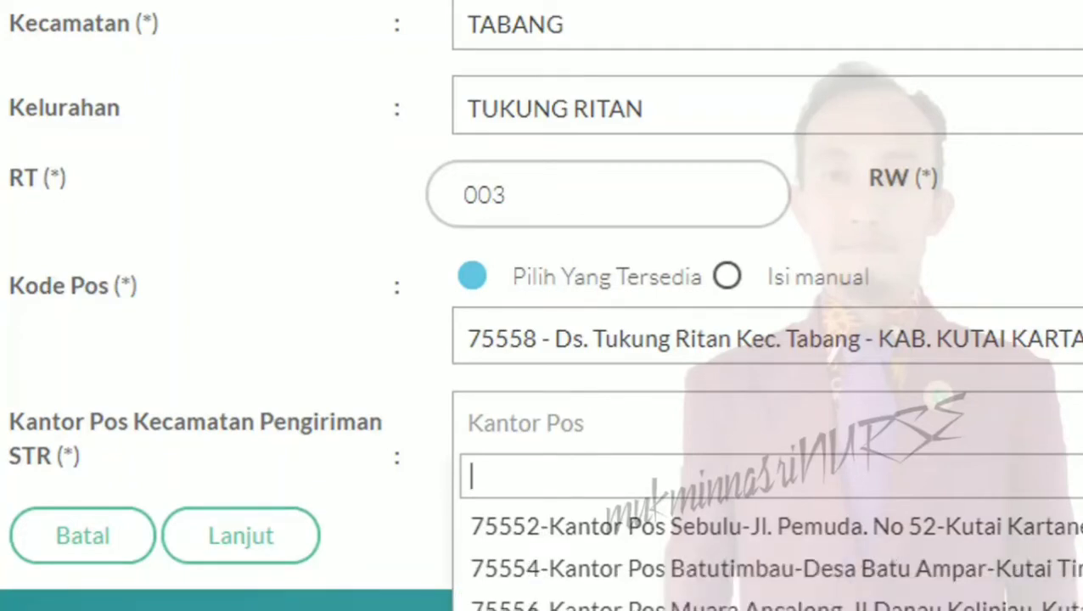
key("Down")
key("Down")
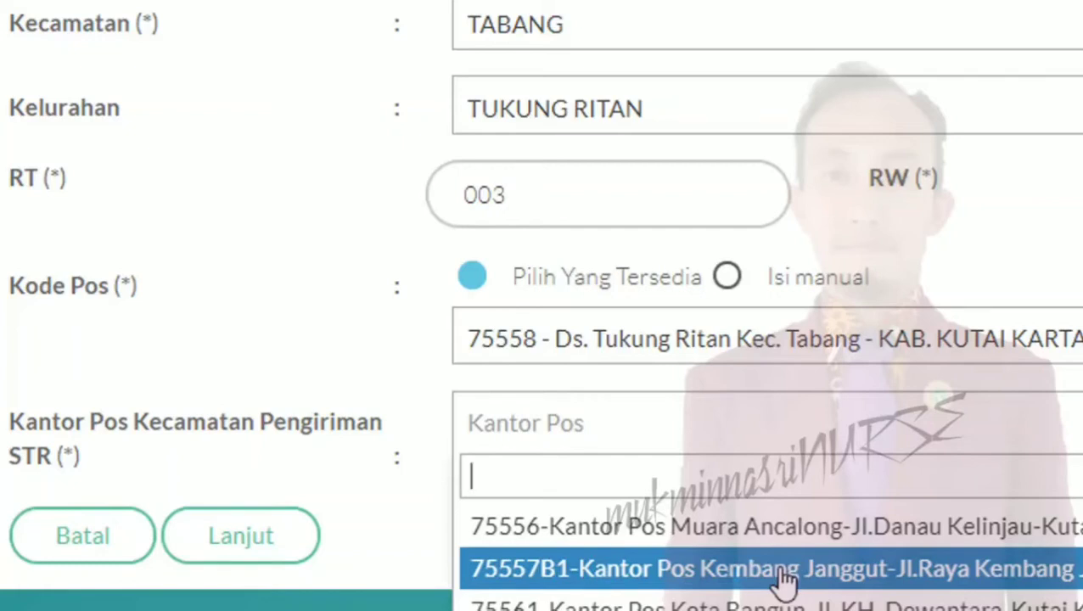
left_click(785, 584)
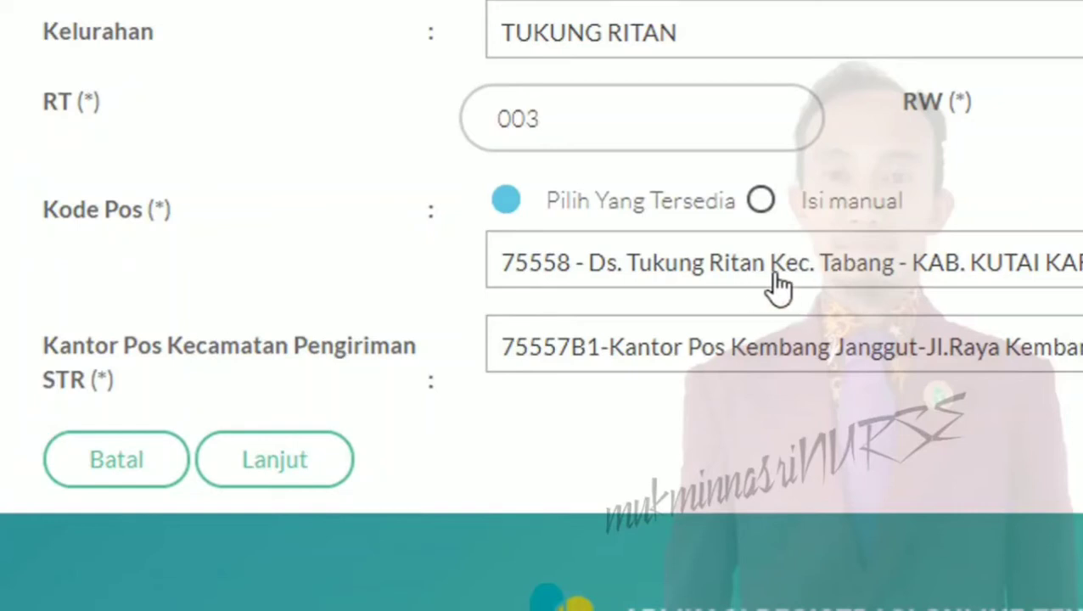
left_click(849, 369)
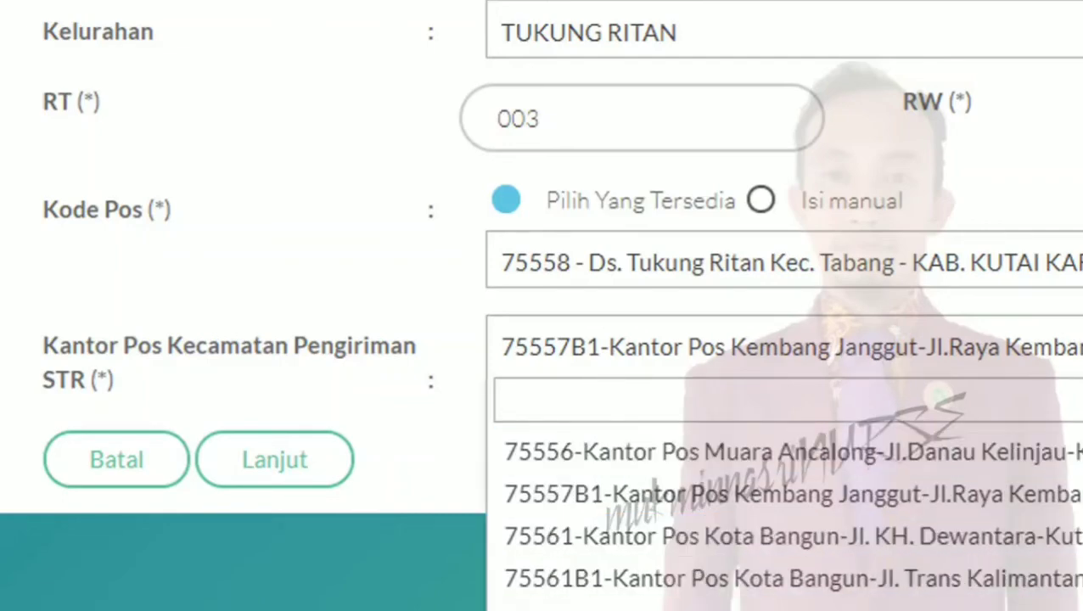
scroll(790, 526, "up", 10)
scroll(790, 526, "down", 10)
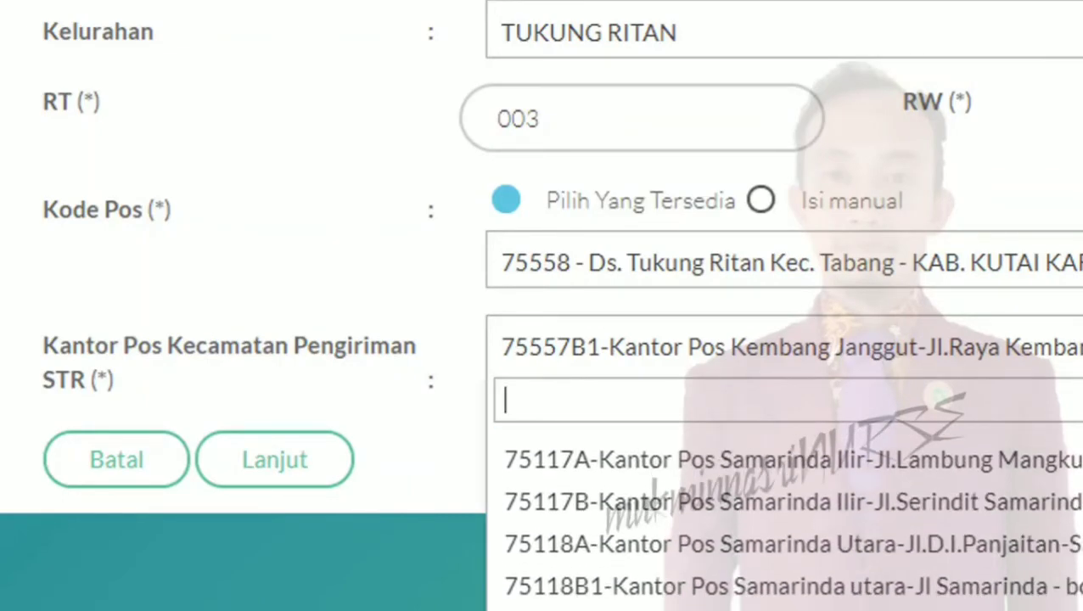
scroll(790, 526, "down", 10)
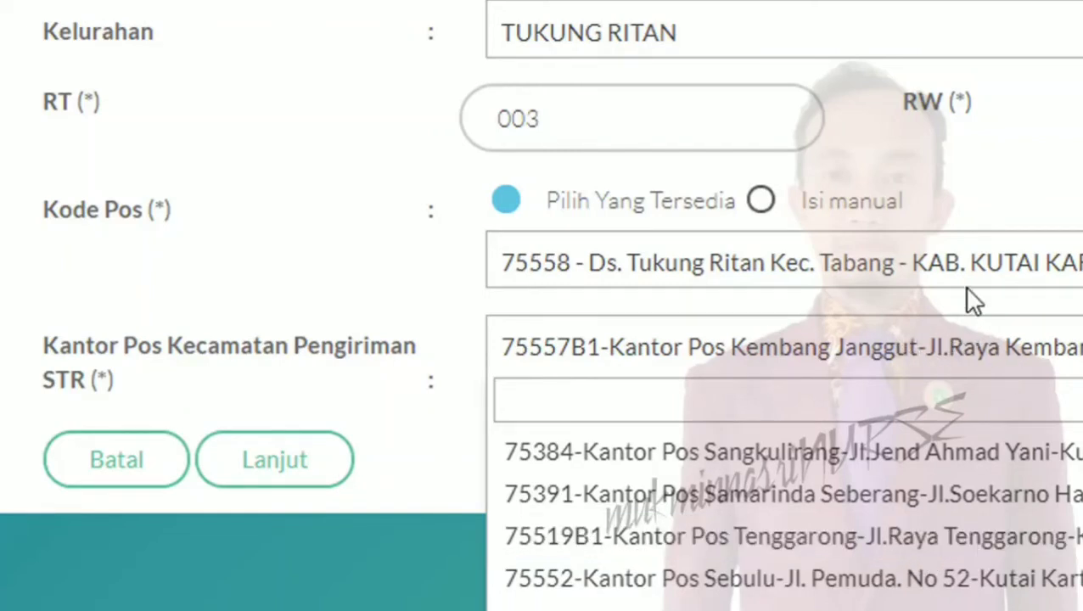
key("Escape")
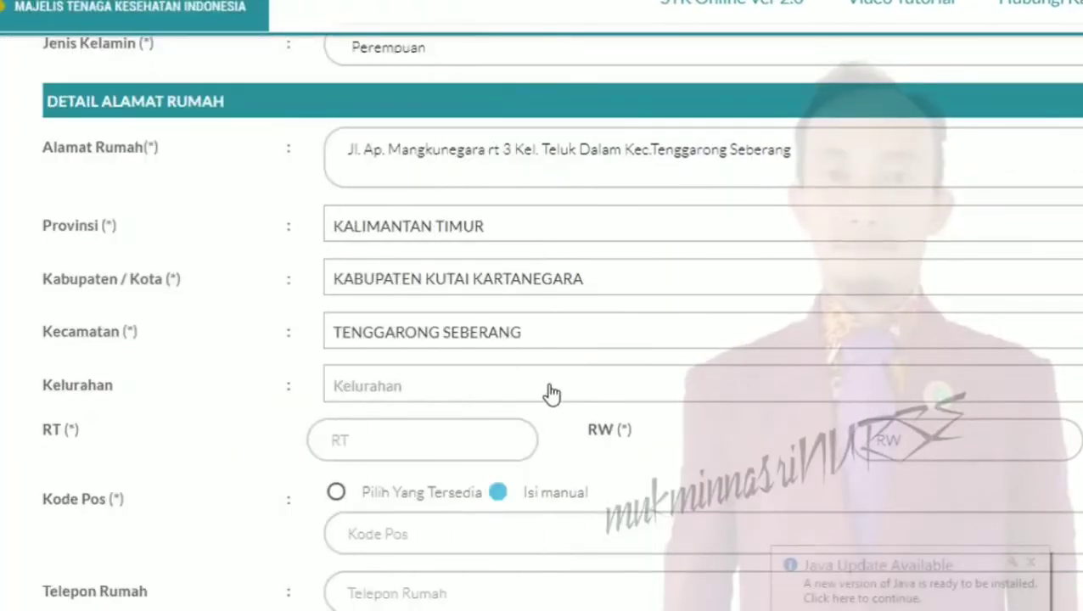
Set the home Kelurahan to TELUK DALAM and dismiss the Java update popup
left_click(552, 393)
type("te")
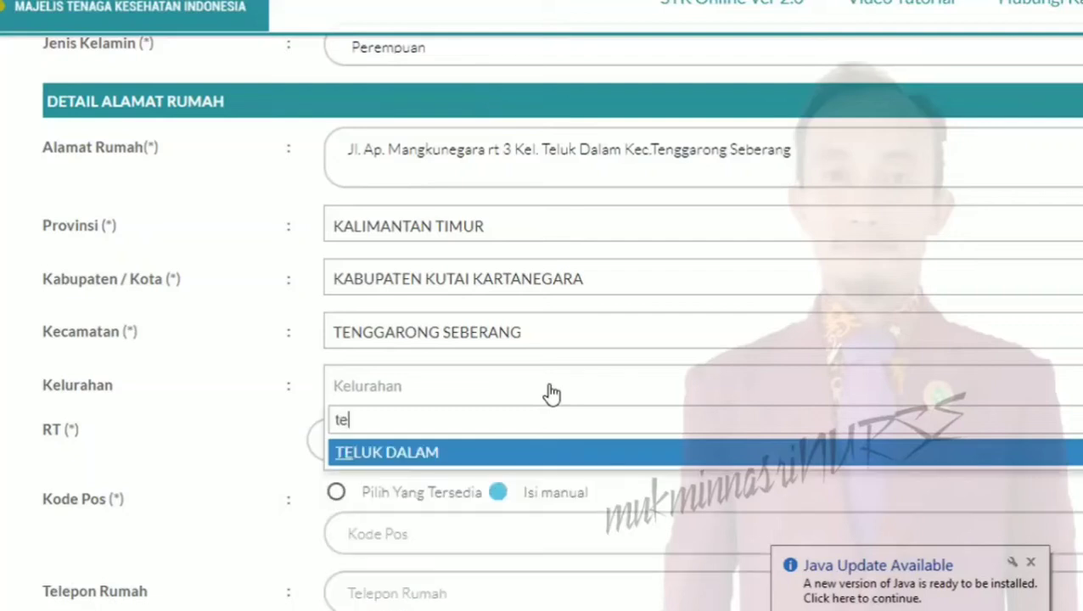
left_click(557, 456)
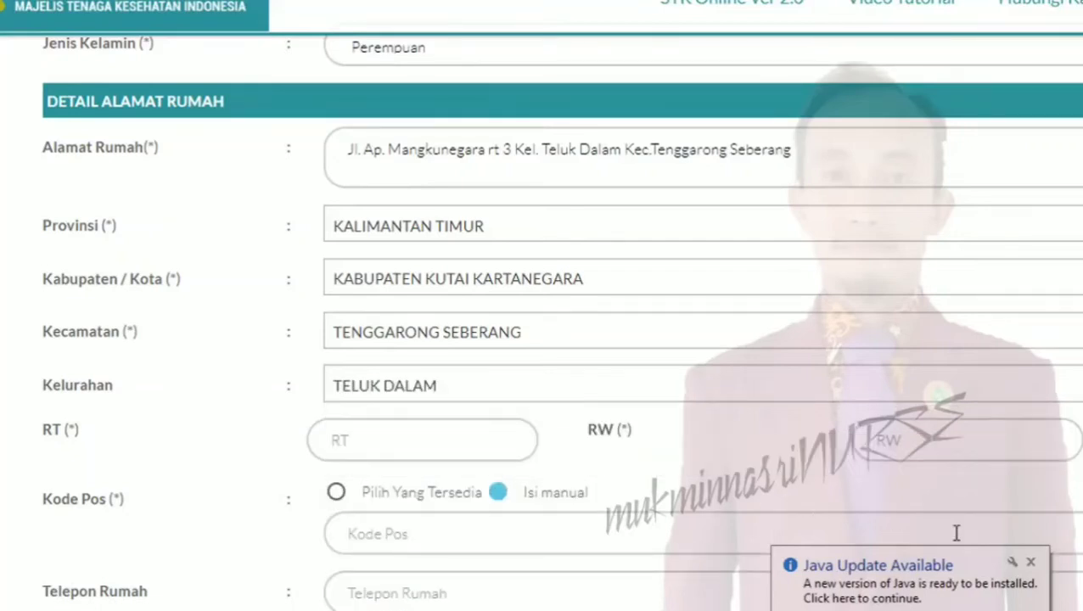
left_click(1029, 563)
Set home RT 003 and RW 000, select Pilih Yang Tersedia for the postcode
left_click(401, 443)
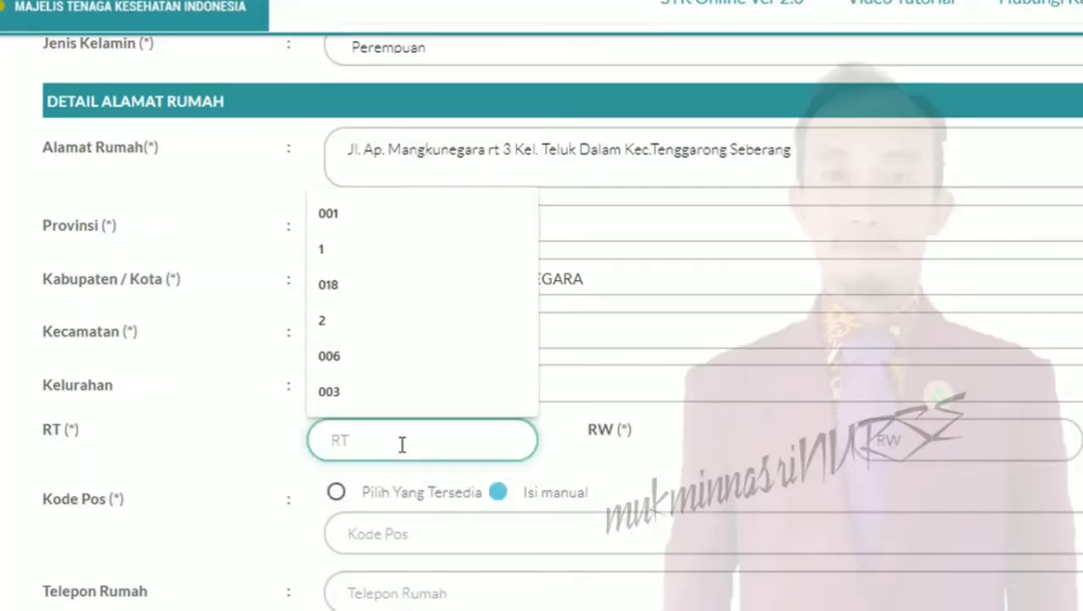
type("003")
left_click(344, 250)
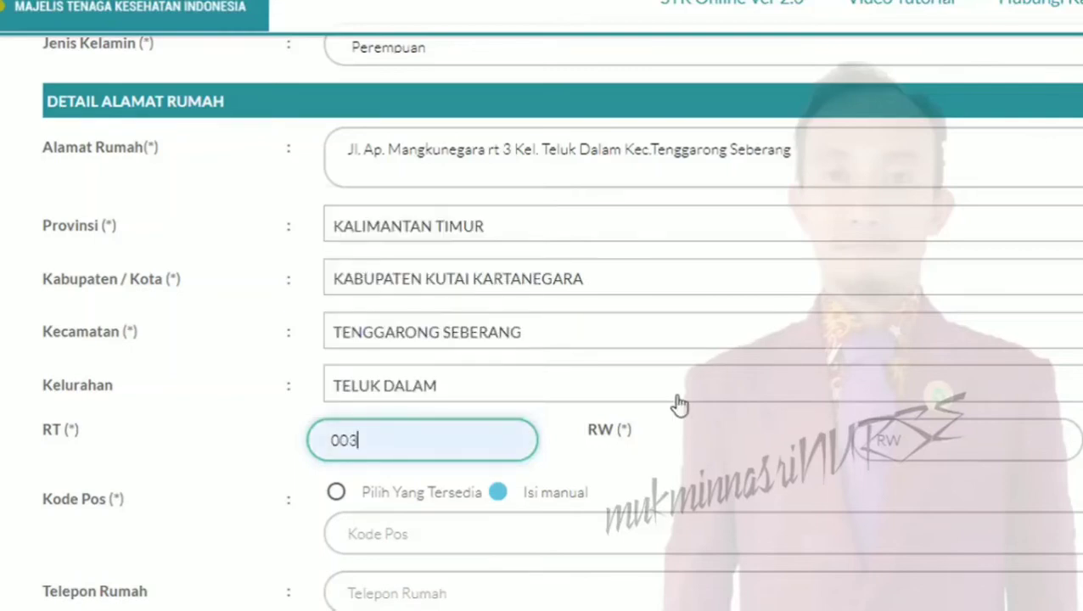
left_click(908, 443)
left_click(874, 213)
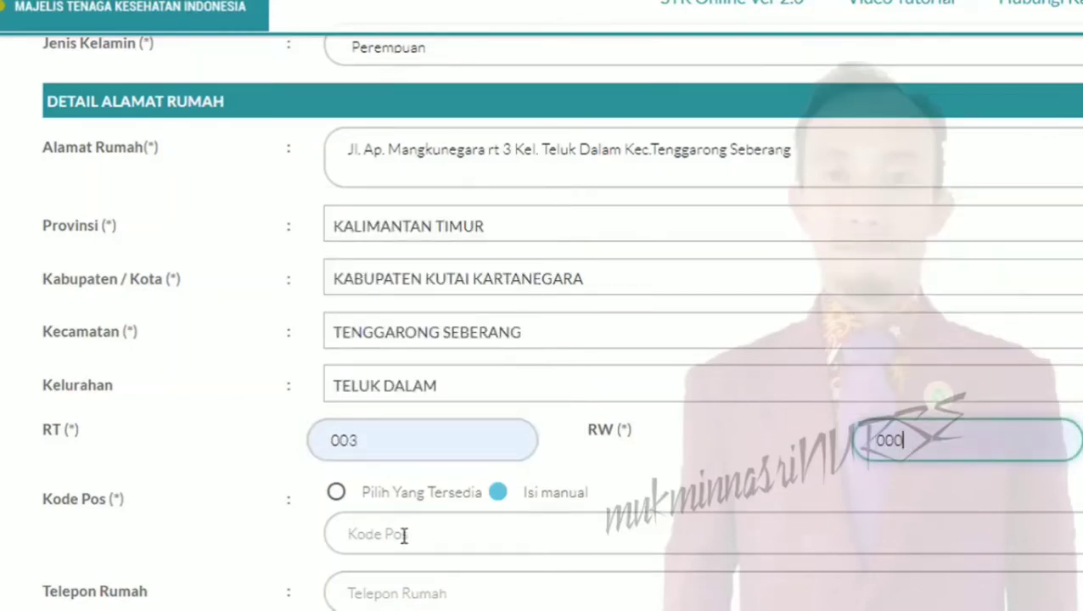
left_click(338, 495)
left_click(373, 536)
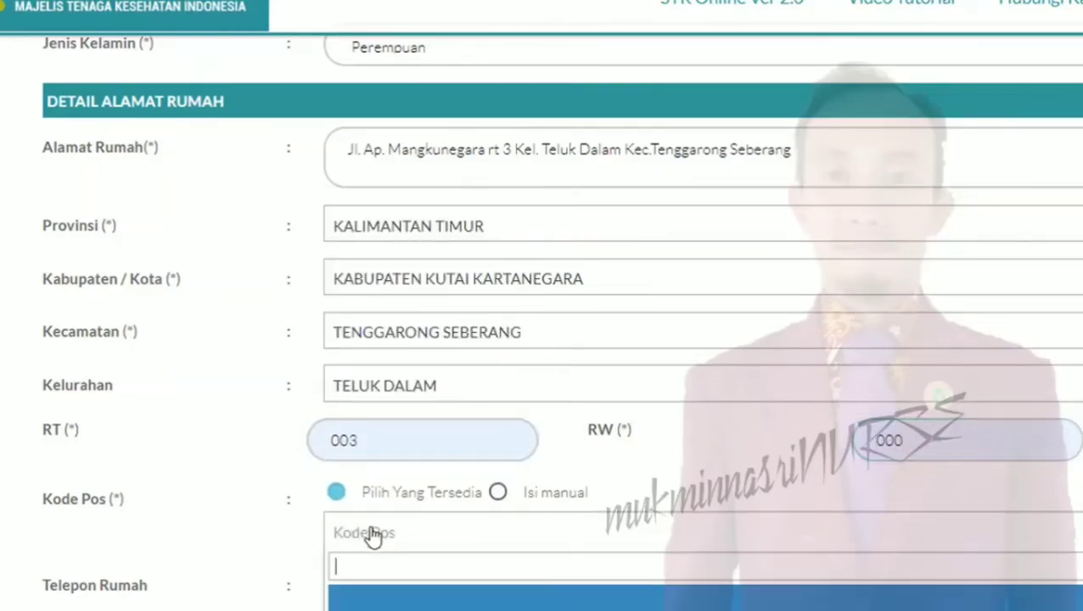
scroll(375, 544, "down", 1)
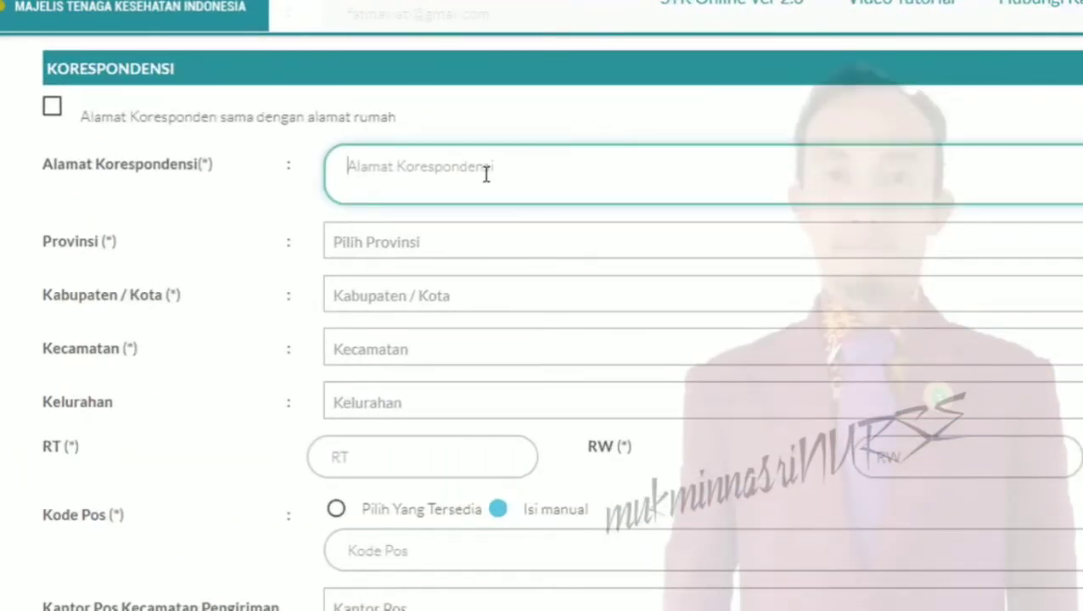
Enter RSUD AJI MUHAMMAD PARIKESIT with Kalimantan Timur, Kutai Kartanegara, Tenggarong as correspondence address
type("R")
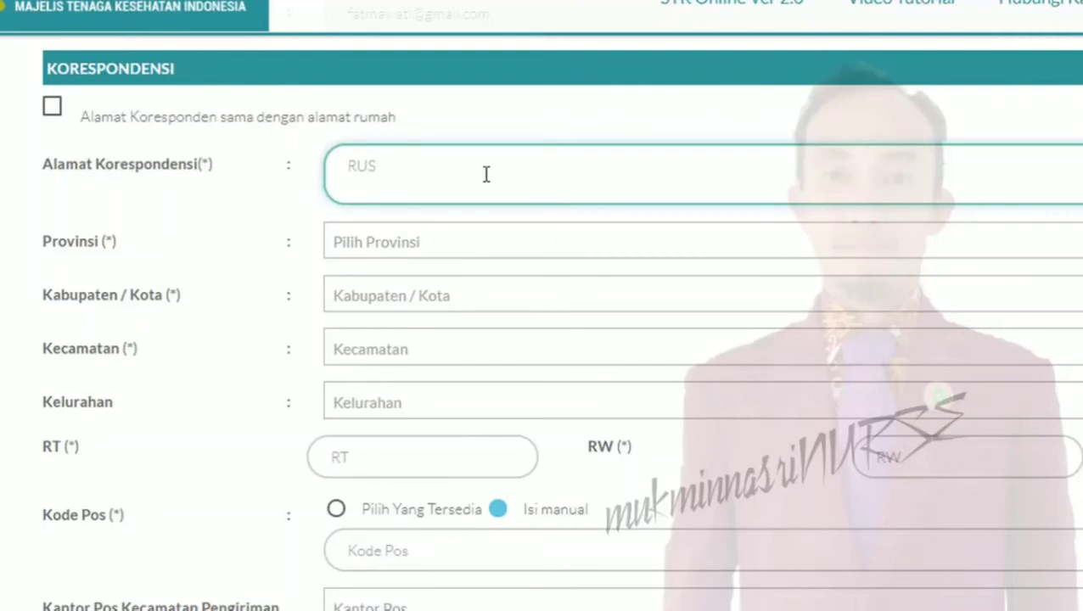
type("SUD AJI MU")
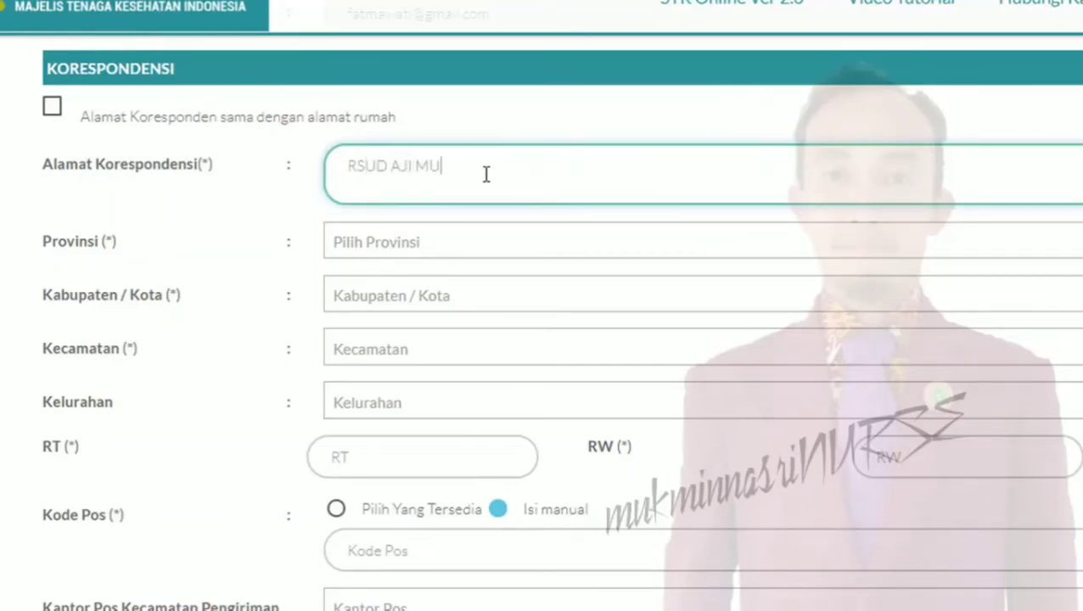
type("AHAMMAD PARIKESIT")
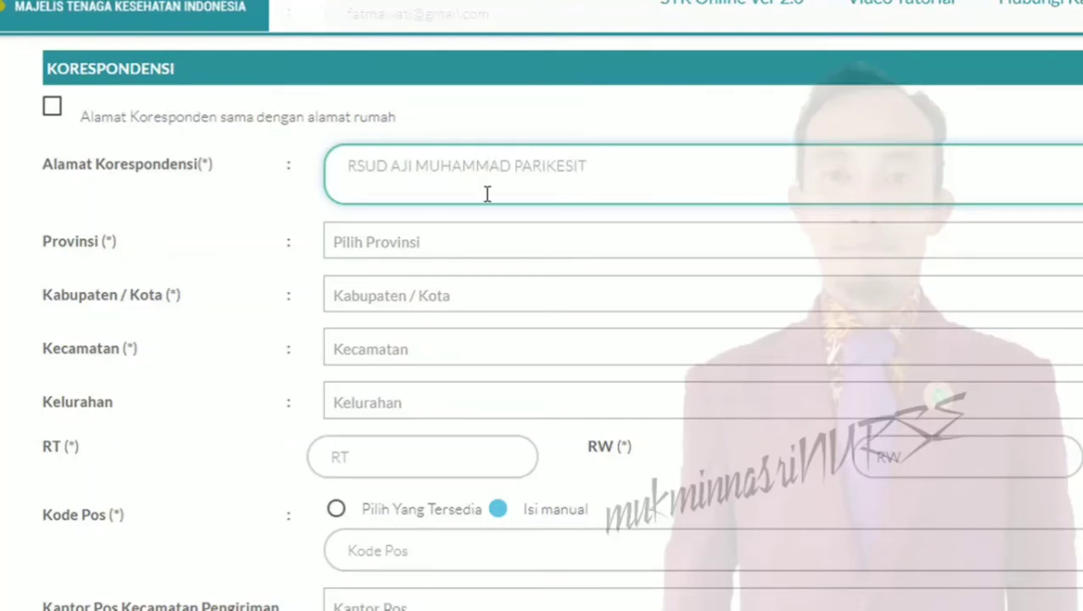
left_click(473, 251)
type("KA")
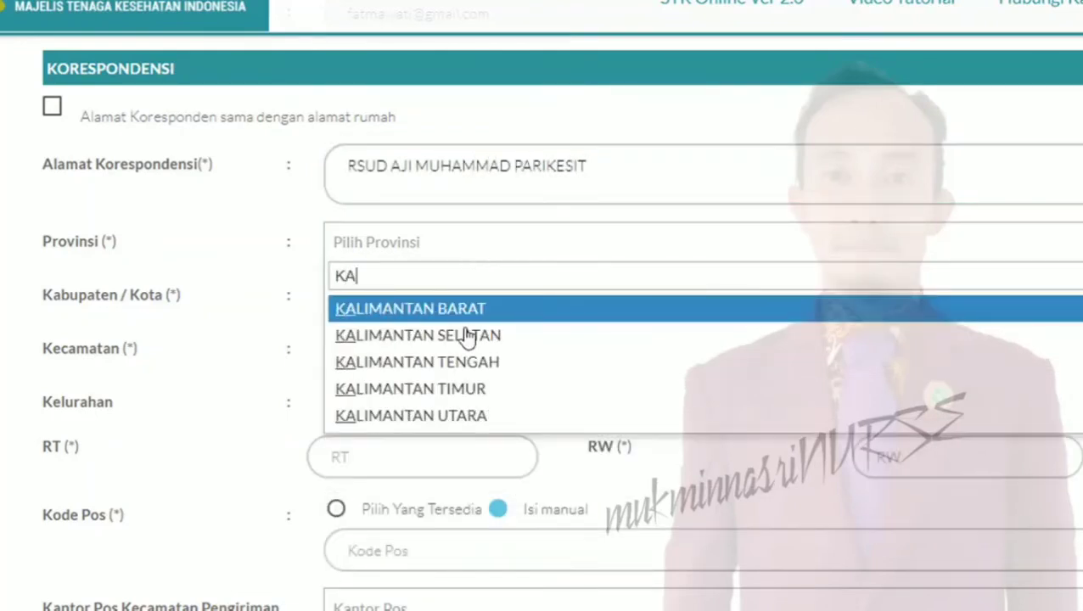
left_click(467, 396)
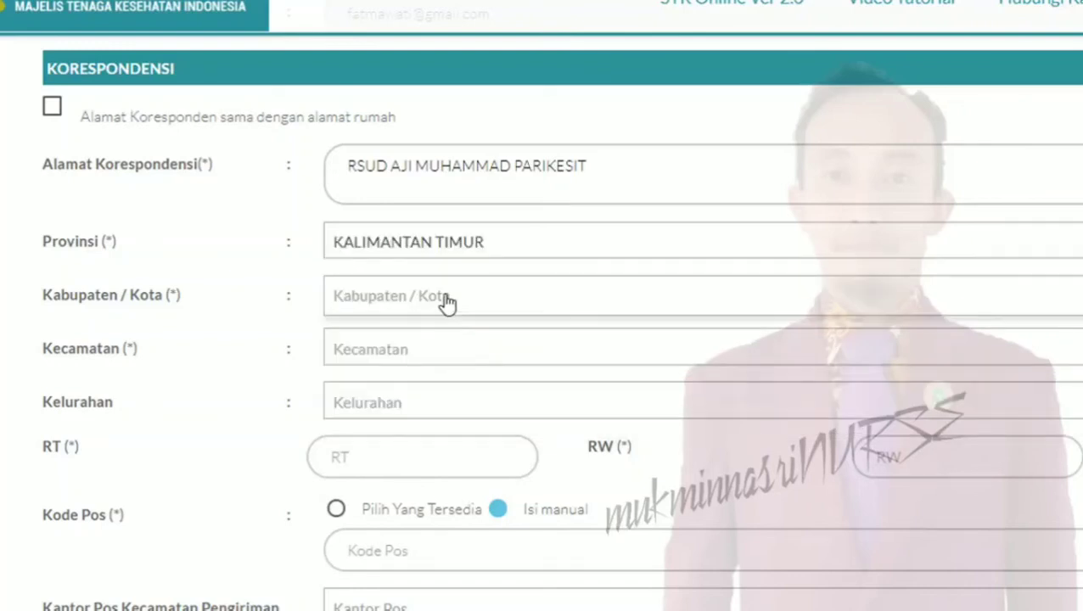
left_click(447, 302)
left_click(459, 387)
left_click(442, 361)
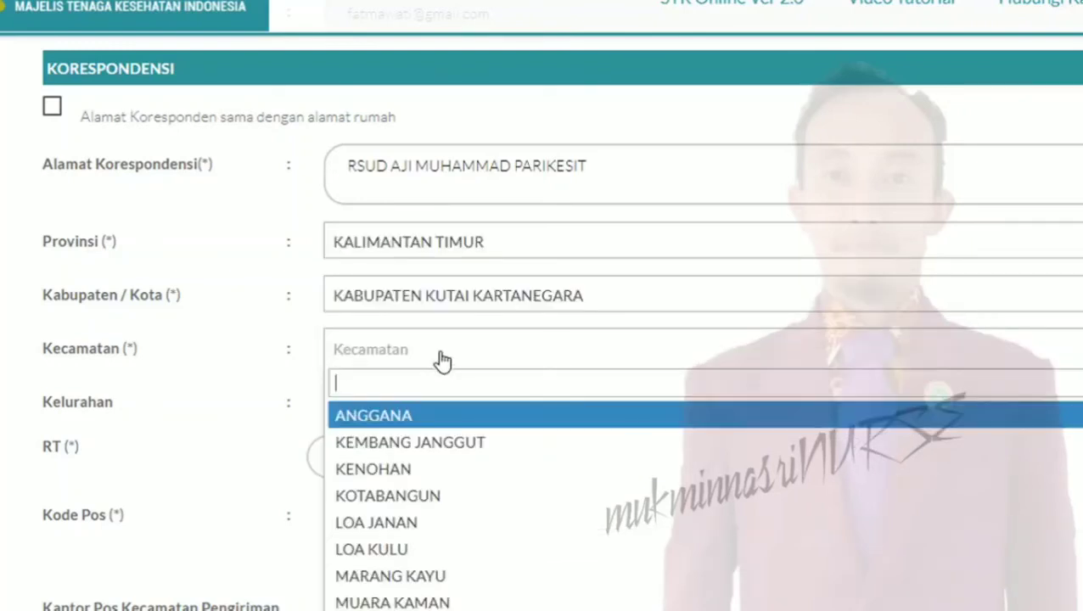
type("TE")
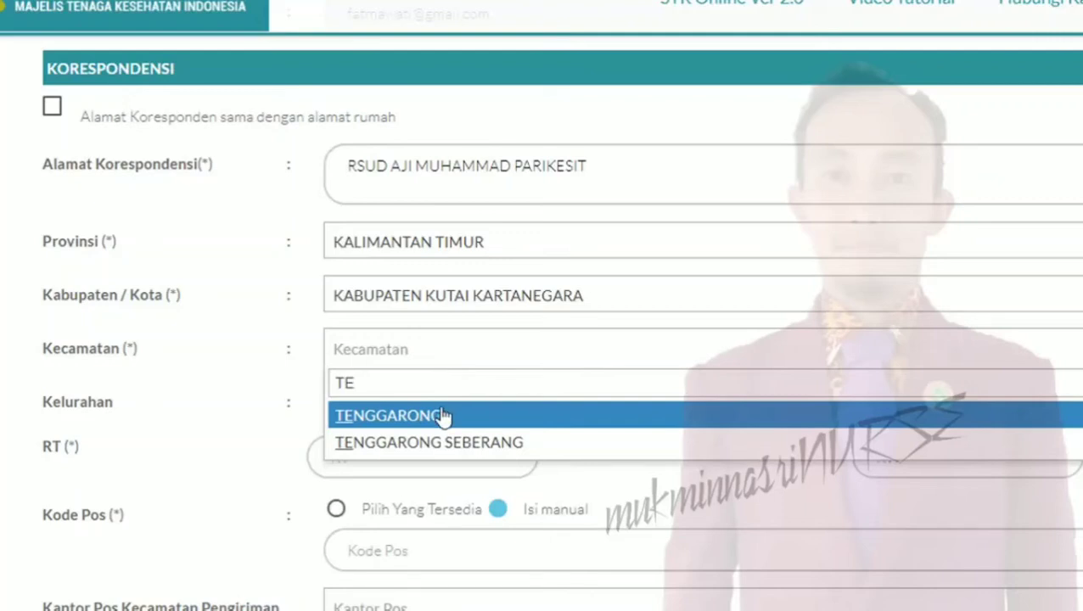
left_click(443, 416)
Set correspondence Kelurahan MELAYU, RT 001, RW 000, and select Pilih Yang Tersedia
left_click(443, 416)
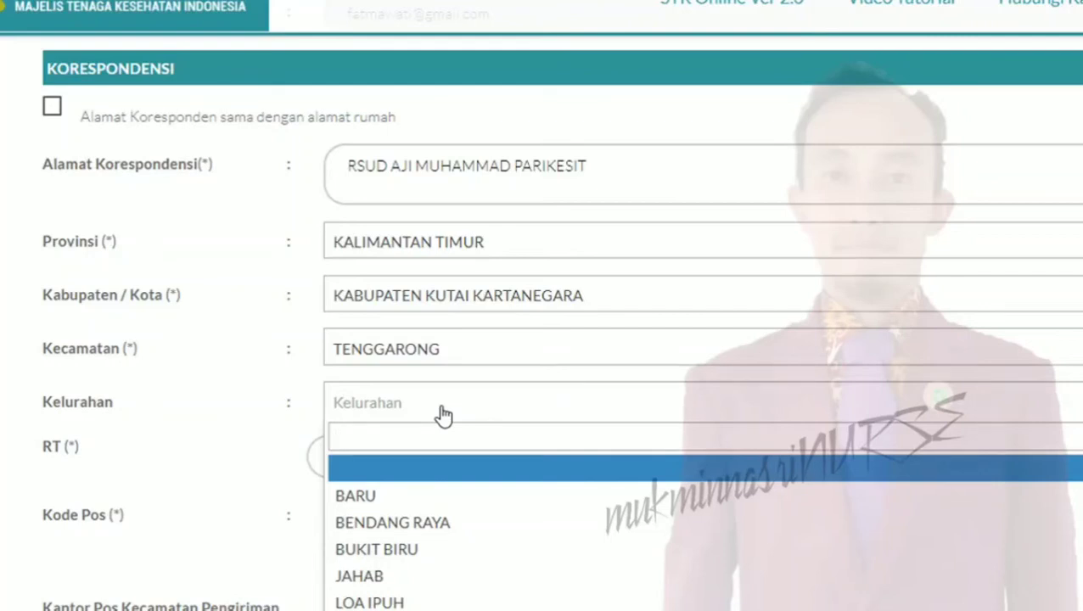
type("ME")
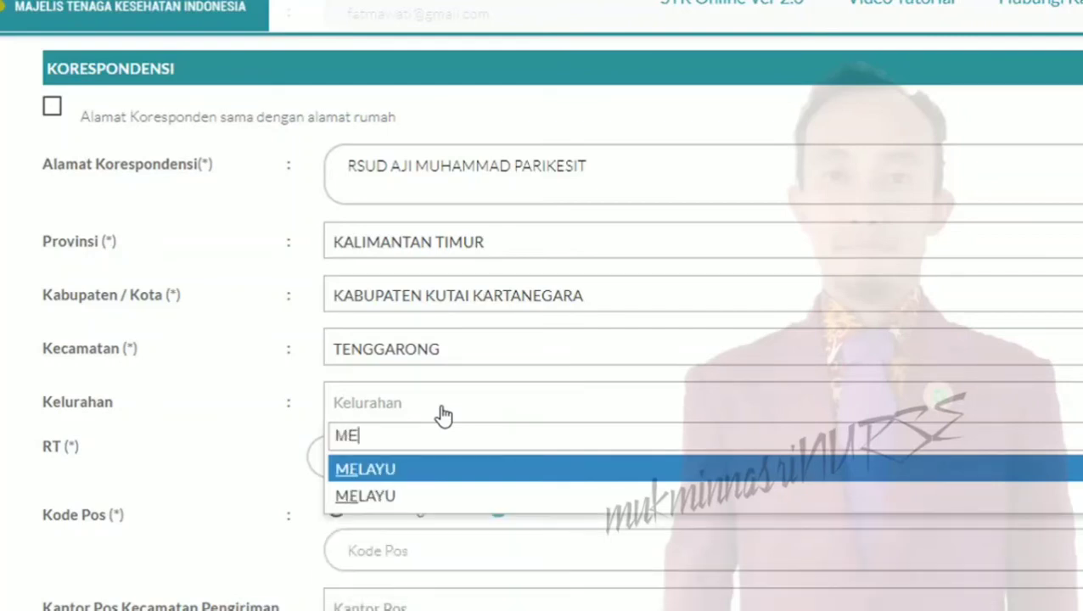
left_click(450, 473)
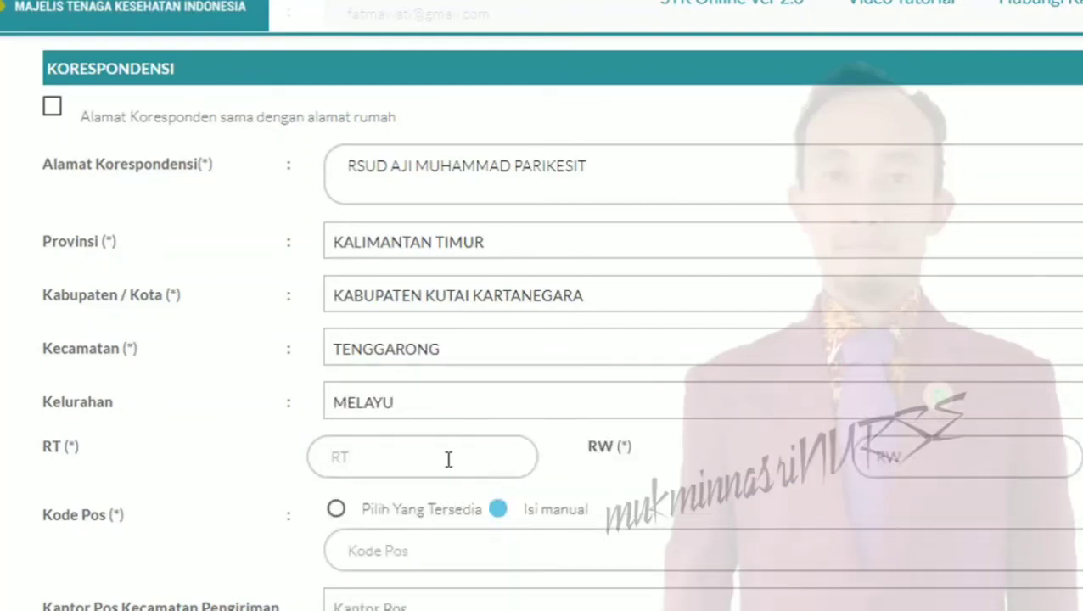
left_click(450, 457)
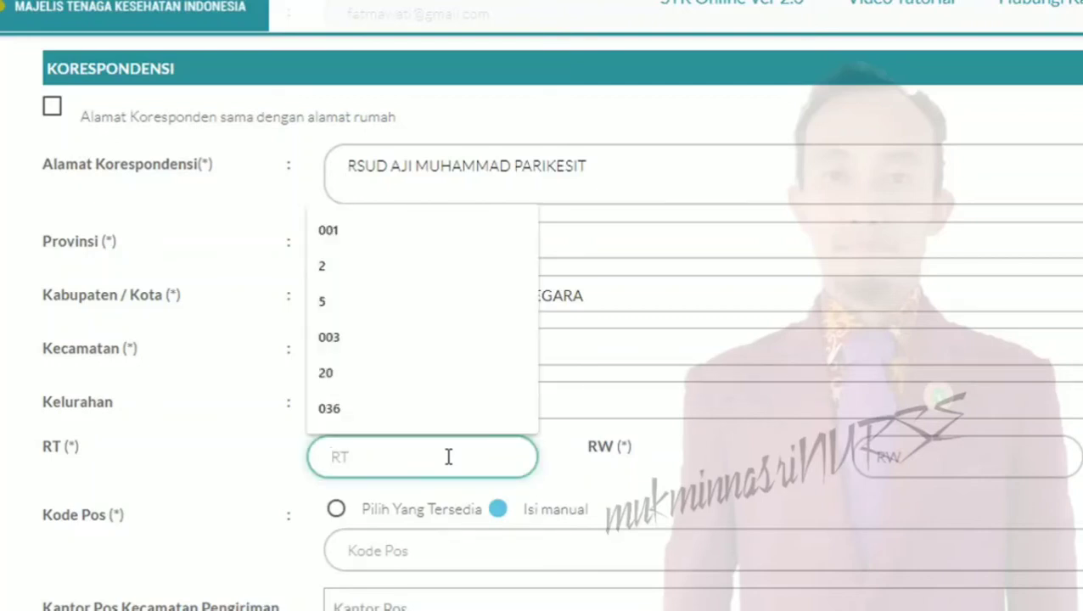
left_click(410, 233)
left_click(917, 457)
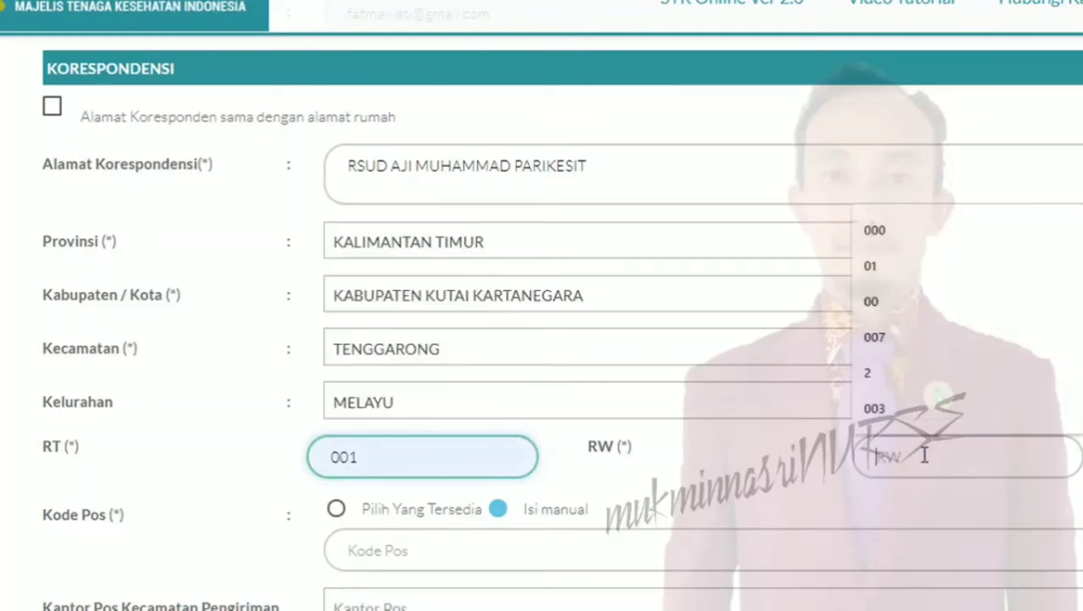
left_click(904, 227)
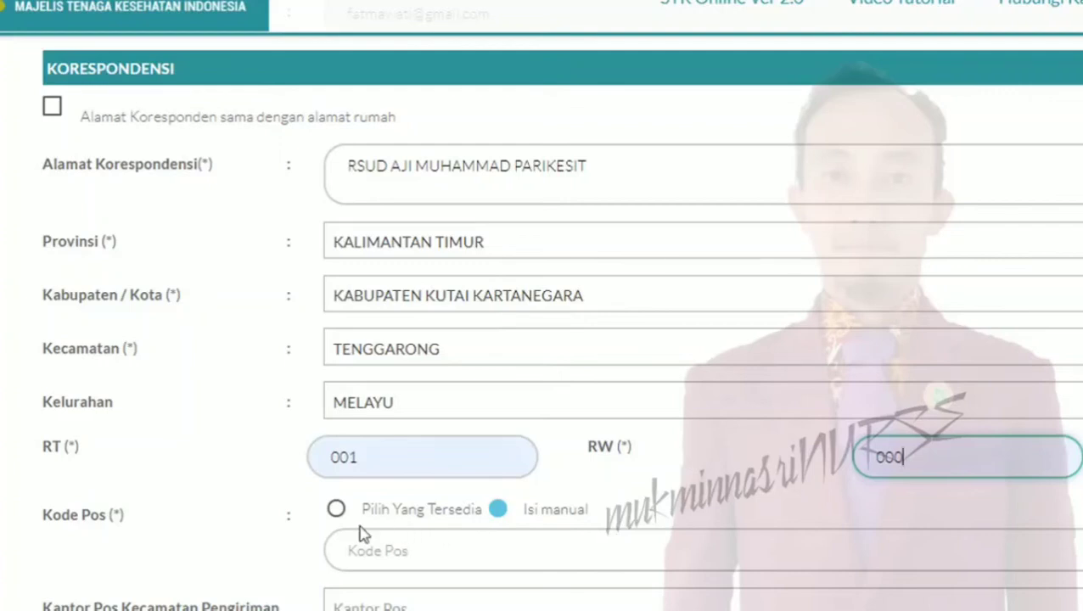
left_click(336, 511)
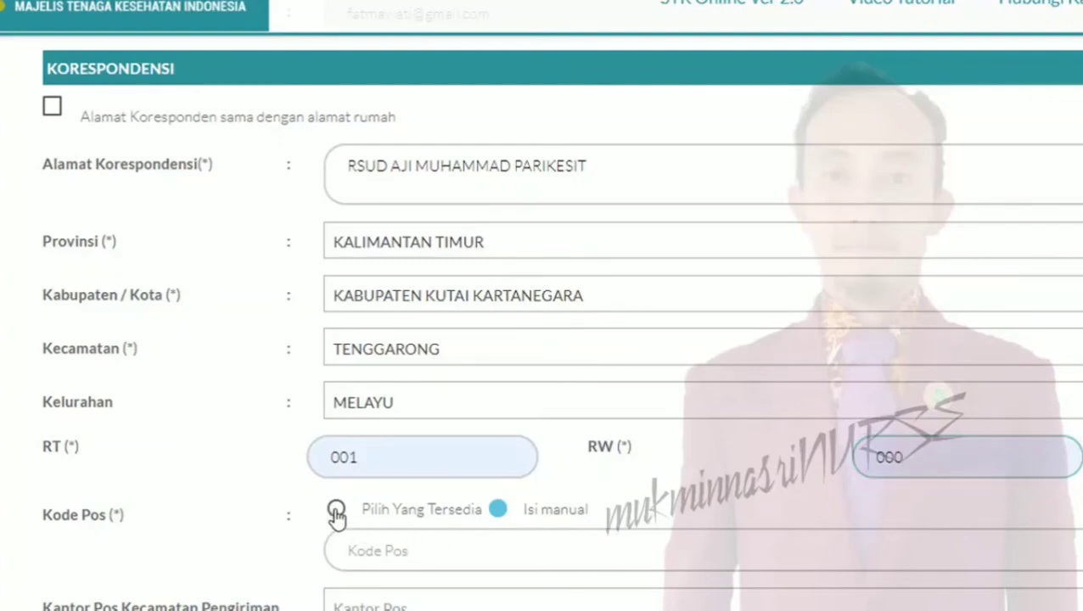
Pick correspondence postcode 75512 Kel. Melayu
left_click(399, 550)
scroll(399, 550, "down", 1)
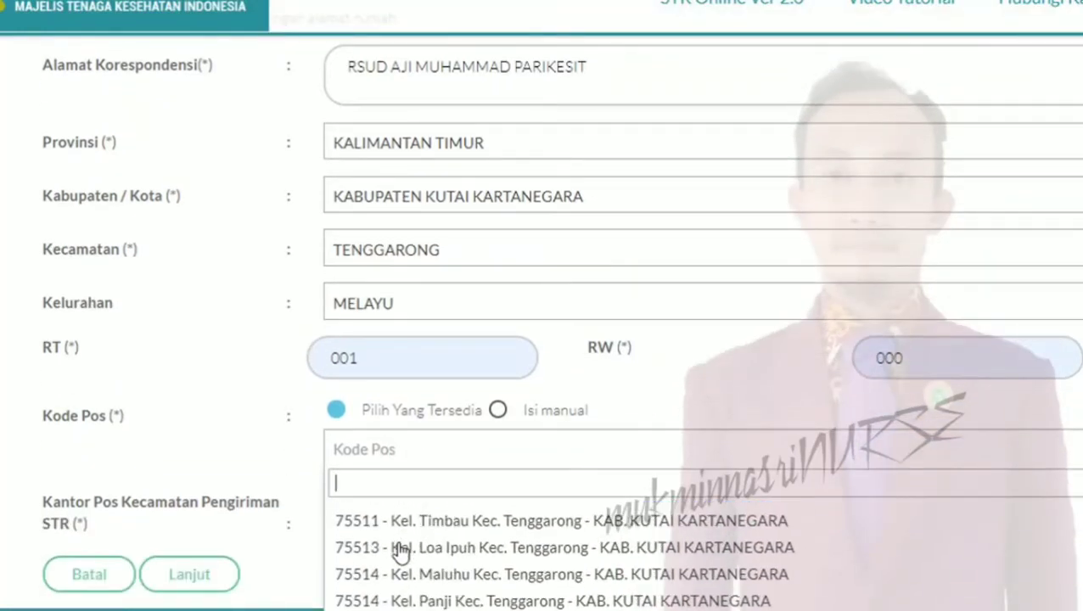
scroll(403, 548, "up", 2)
left_click(459, 548)
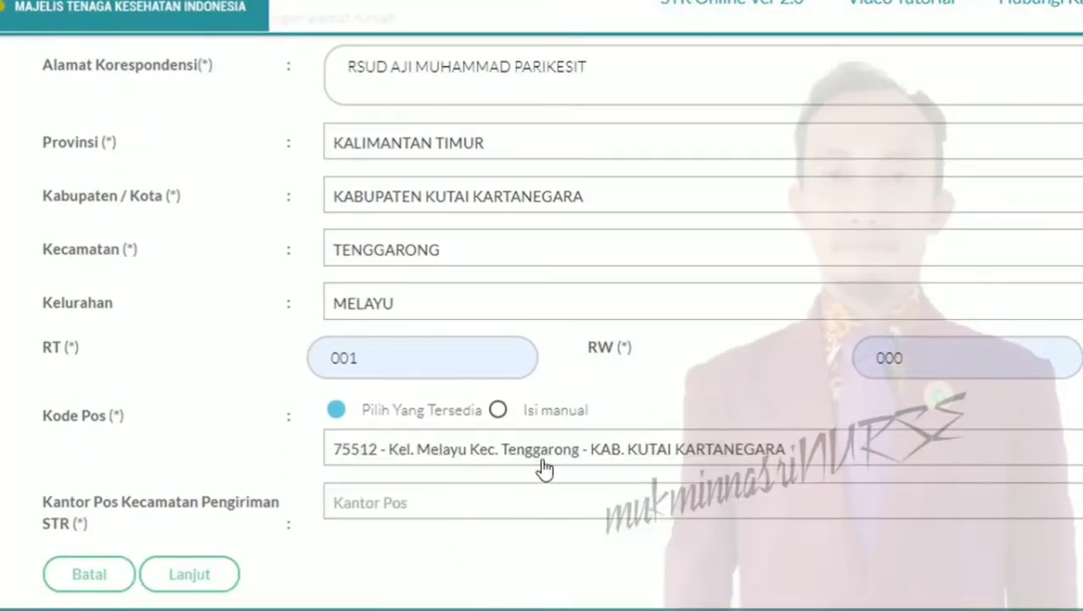
Choose 75500-Kantor Pos Tenggarong as the delivery post office and submit with Lanjut
left_click(459, 517)
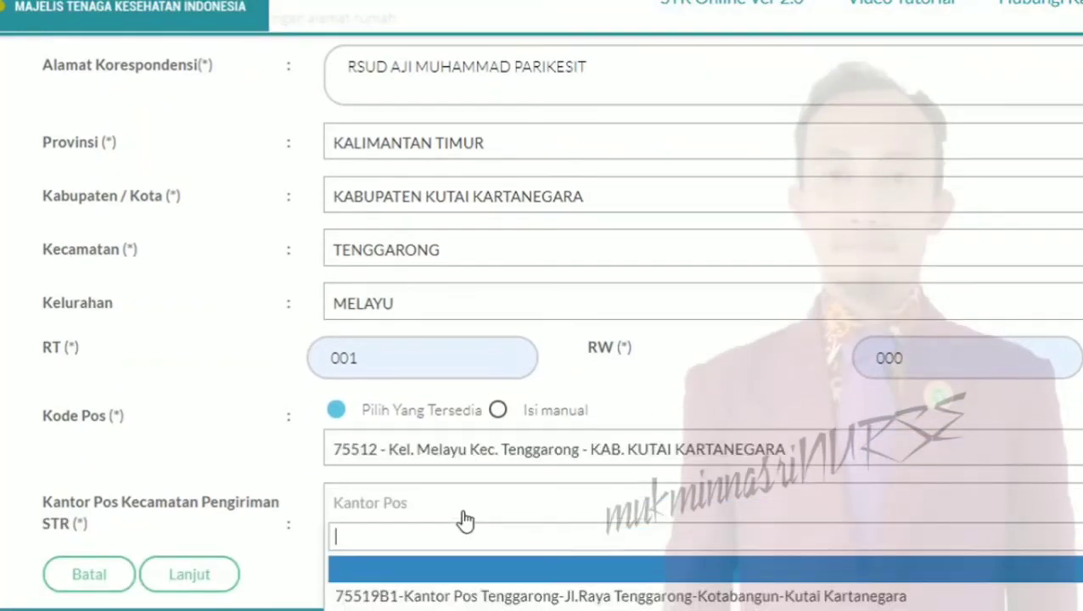
scroll(478, 522, "down", 1)
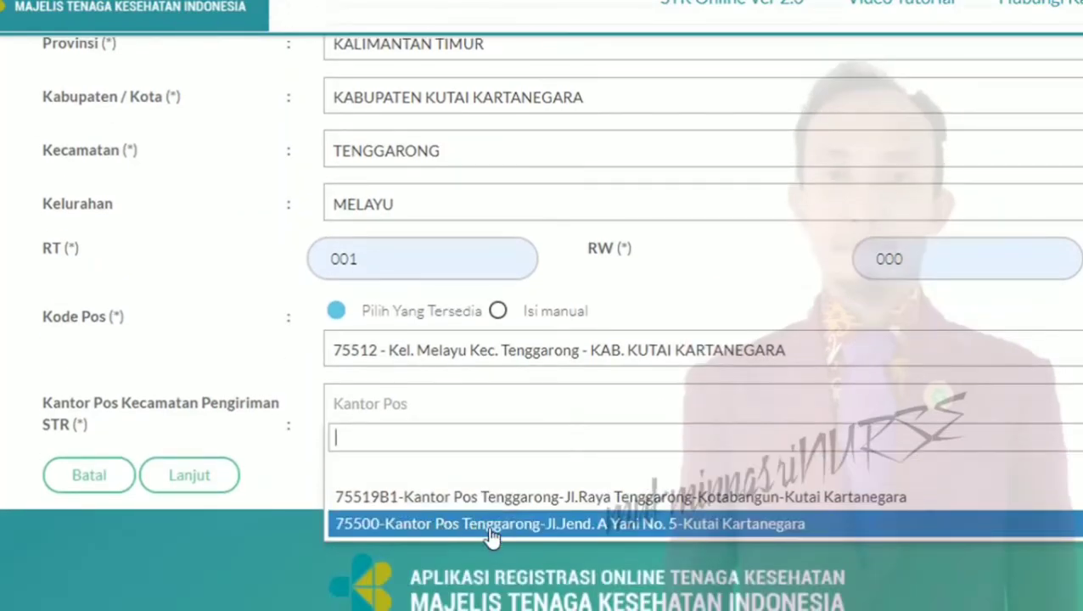
left_click(560, 528)
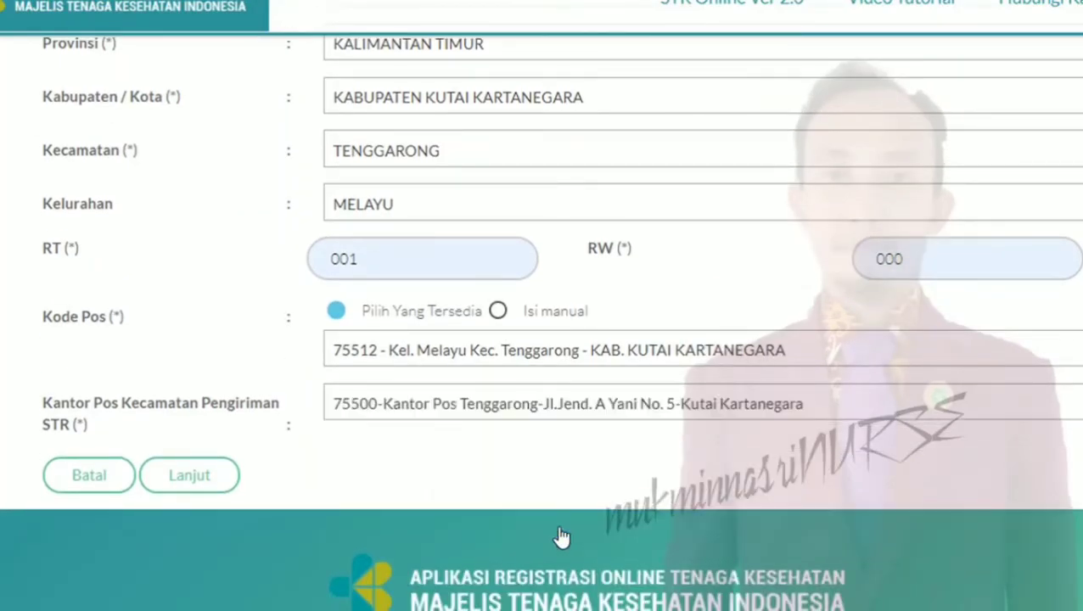
scroll(526, 509, "up", 1)
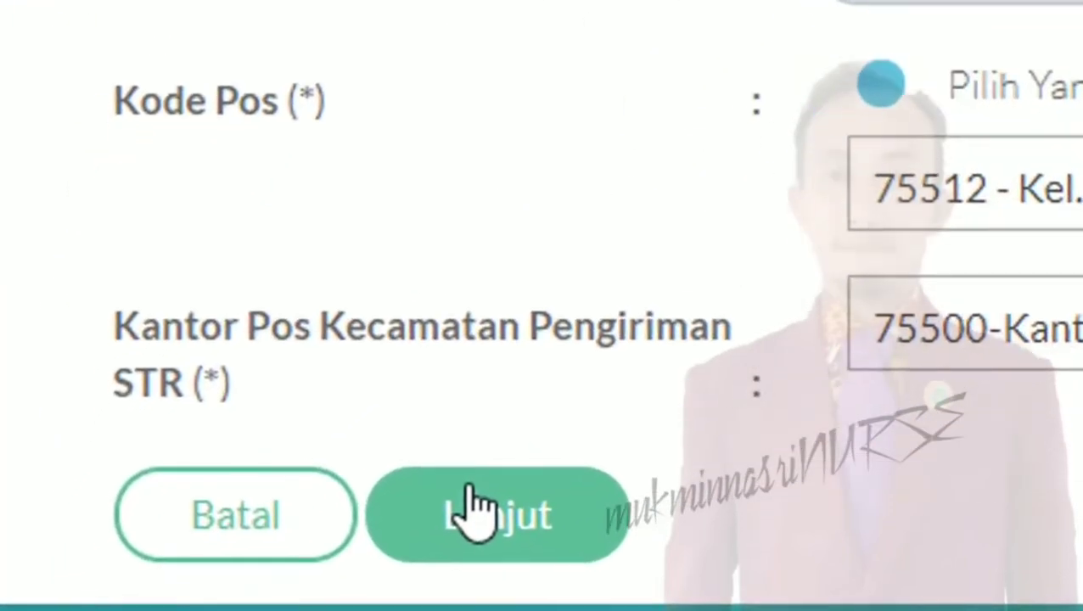
left_click(507, 514)
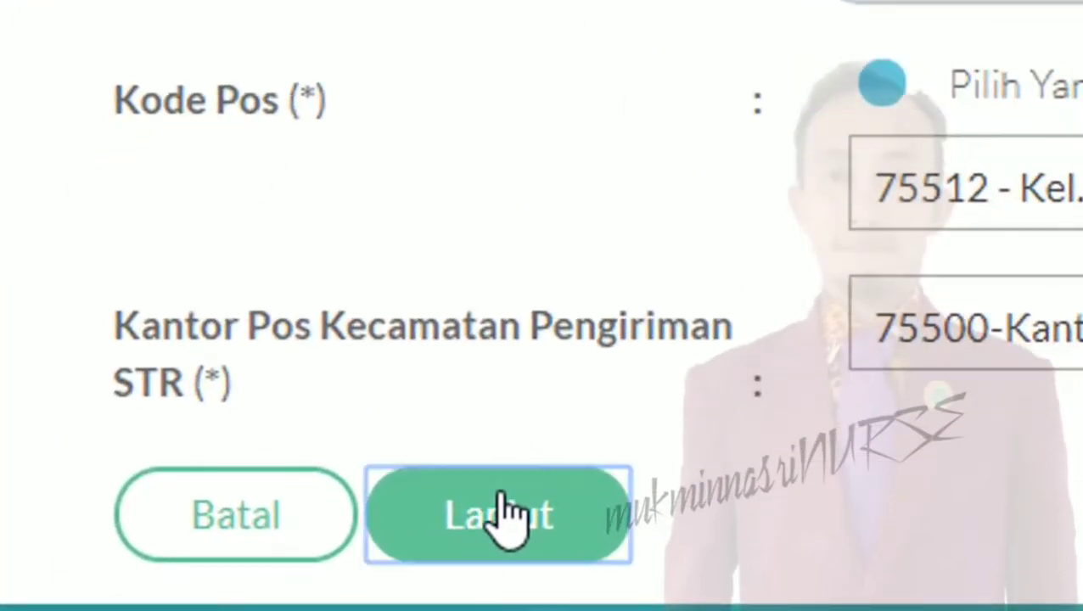